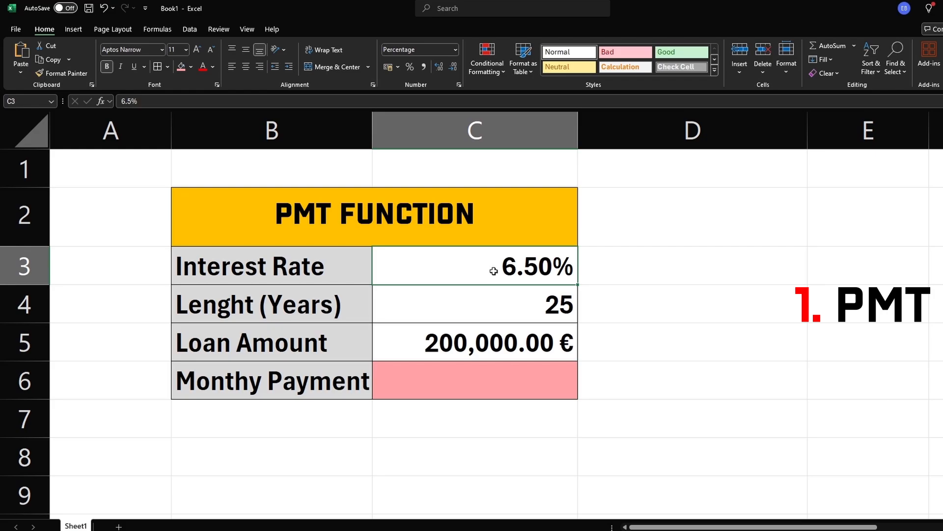
# Begin a PMT formula in the monthly payment cell, using the interest rate divided by 12 as the rate
pyautogui.click(466, 304)
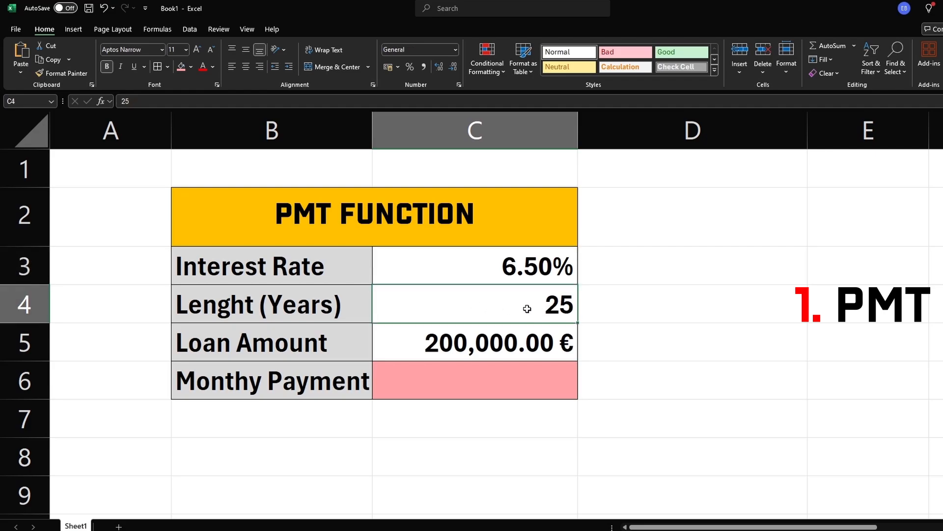
pyautogui.click(403, 340)
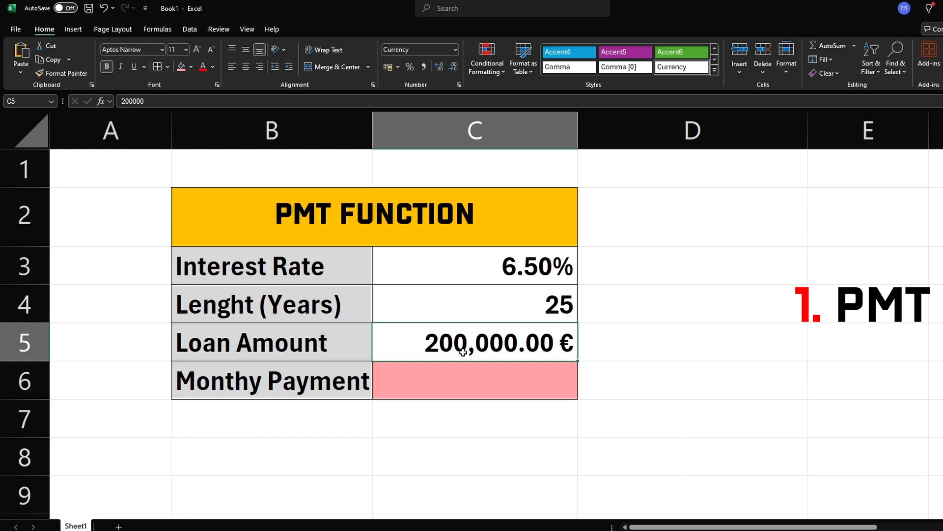
pyautogui.click(338, 387)
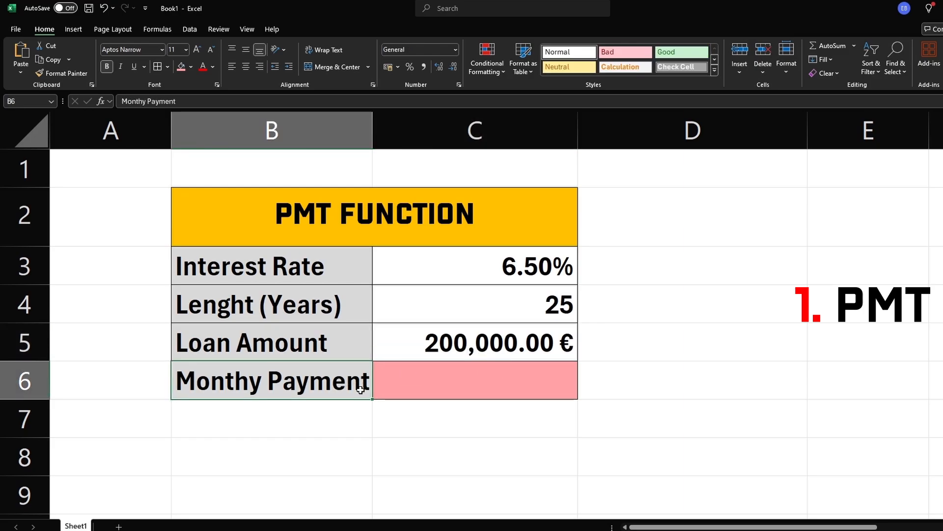
pyautogui.click(444, 390)
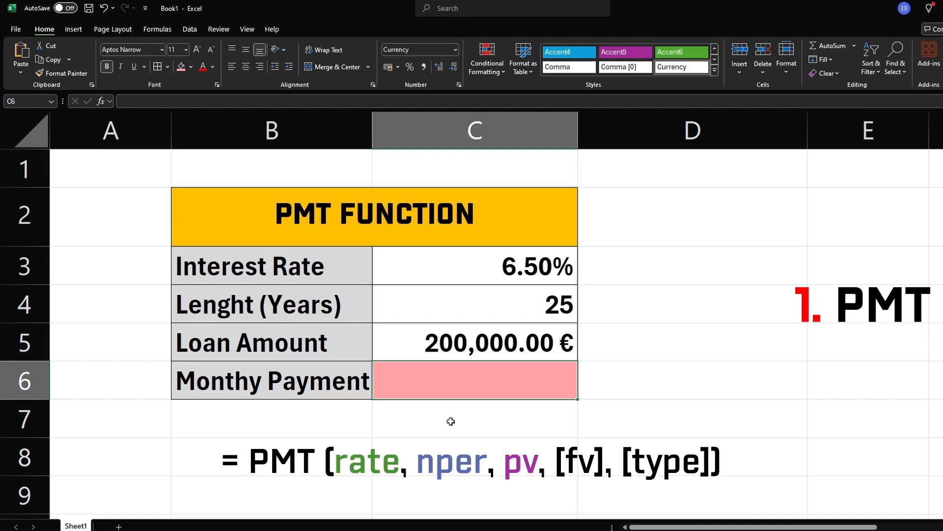
pyautogui.write('=pmt')
pyautogui.press('Tab')
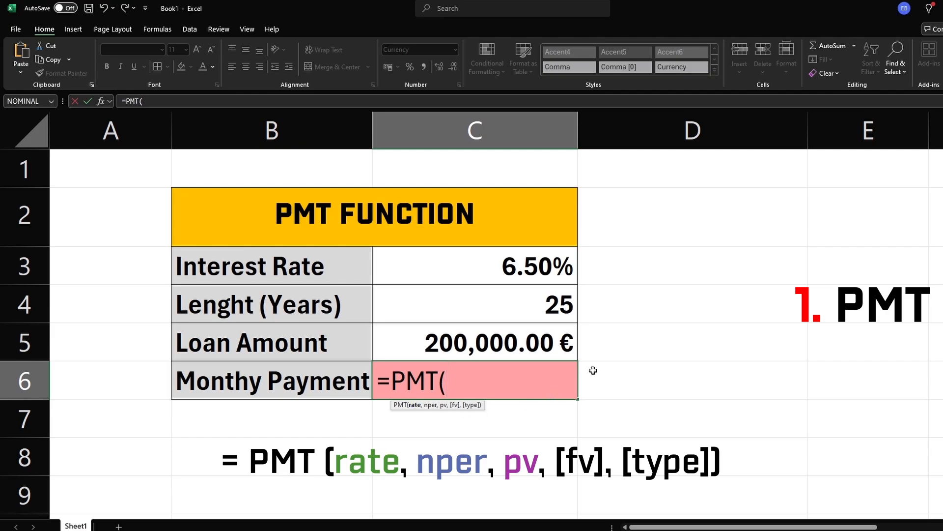
pyautogui.click(524, 271)
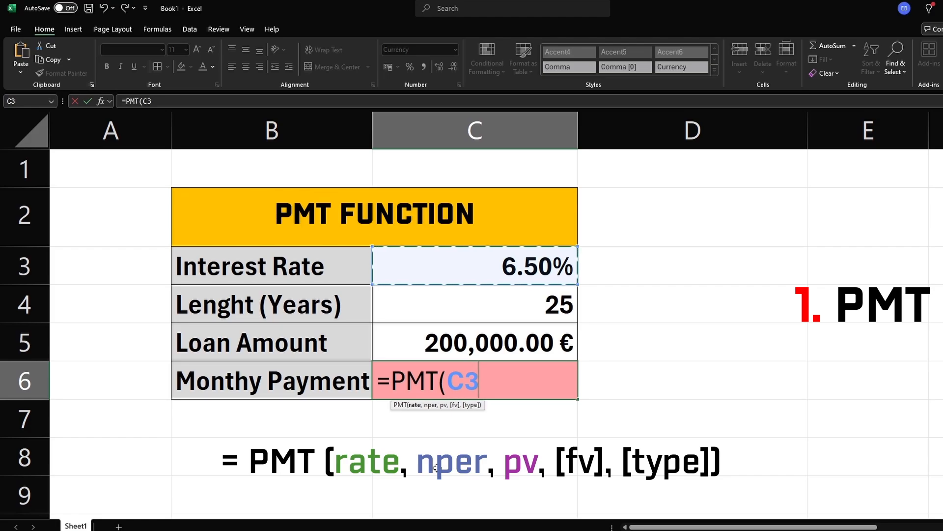
pyautogui.write('/12')
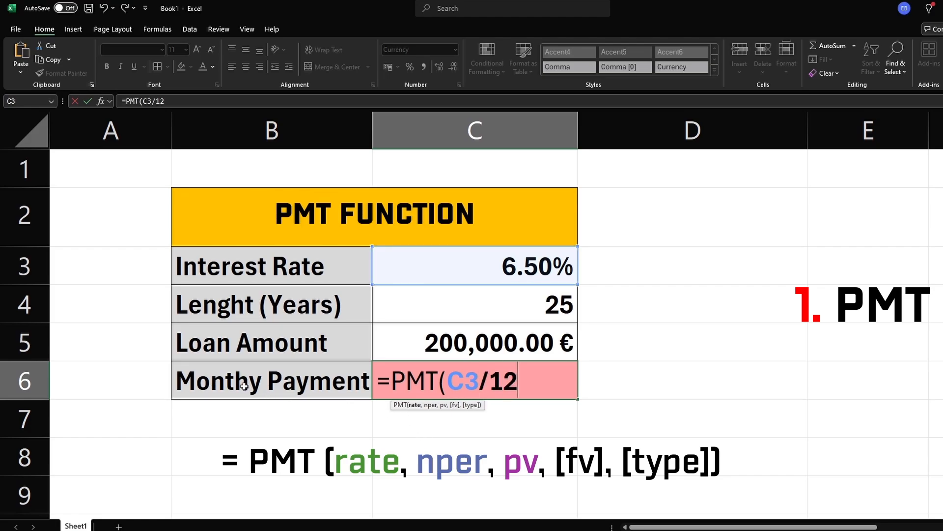
pyautogui.write(',')
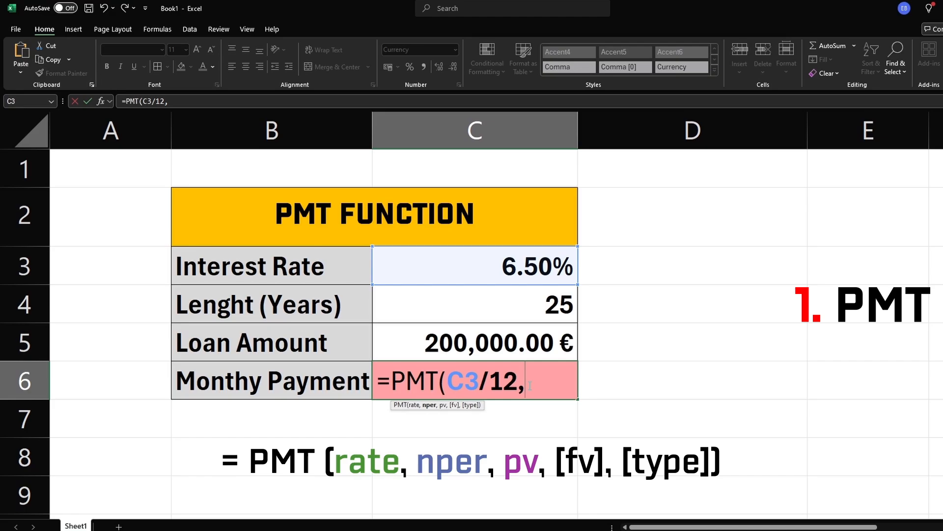
# Add the length times 12 and the loan amount as arguments and complete the PMT formula
pyautogui.click(546, 306)
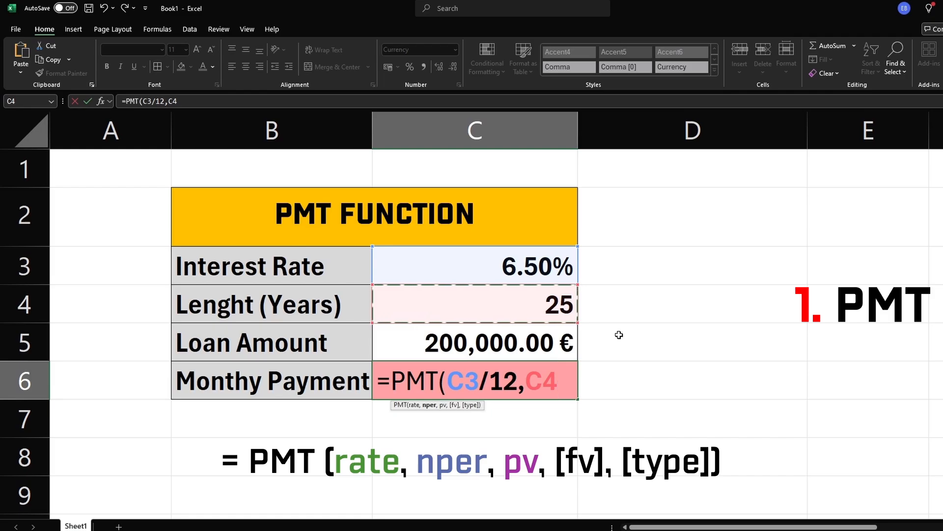
pyautogui.write('*12')
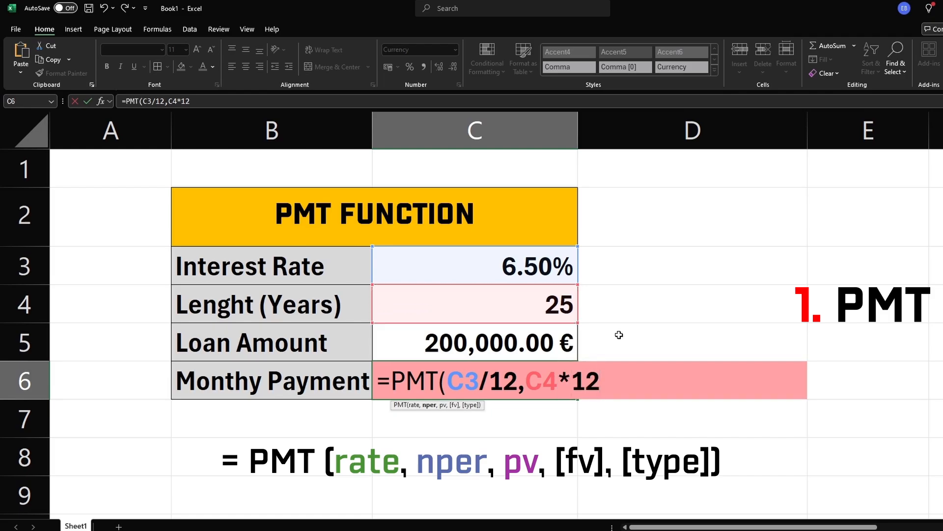
pyautogui.write(',')
pyautogui.click(483, 349)
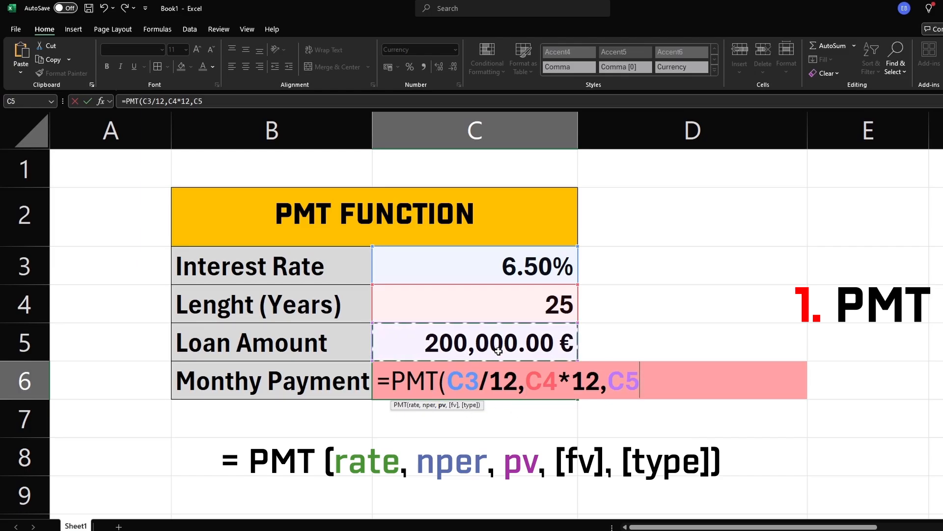
pyautogui.write(')')
pyautogui.press('Return')
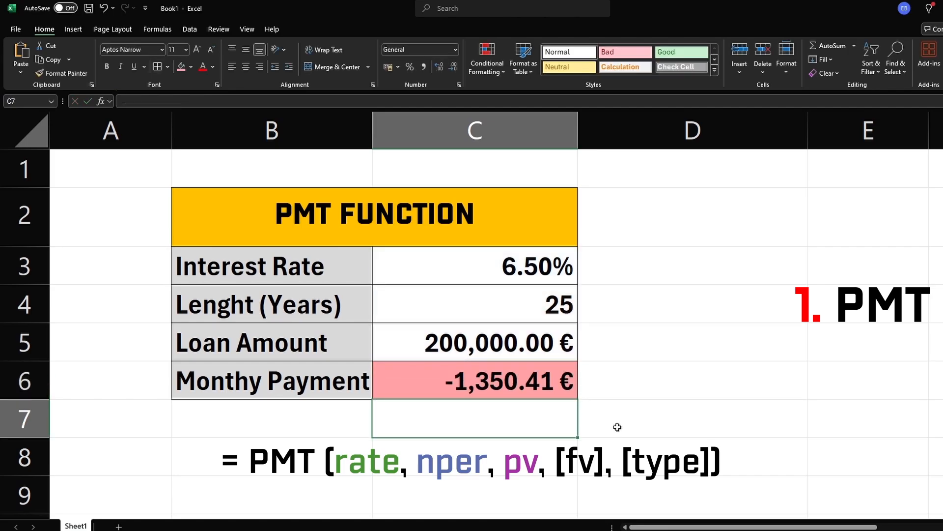
# Change the loan length to 40 years
pyautogui.click(617, 423)
pyautogui.click(445, 385)
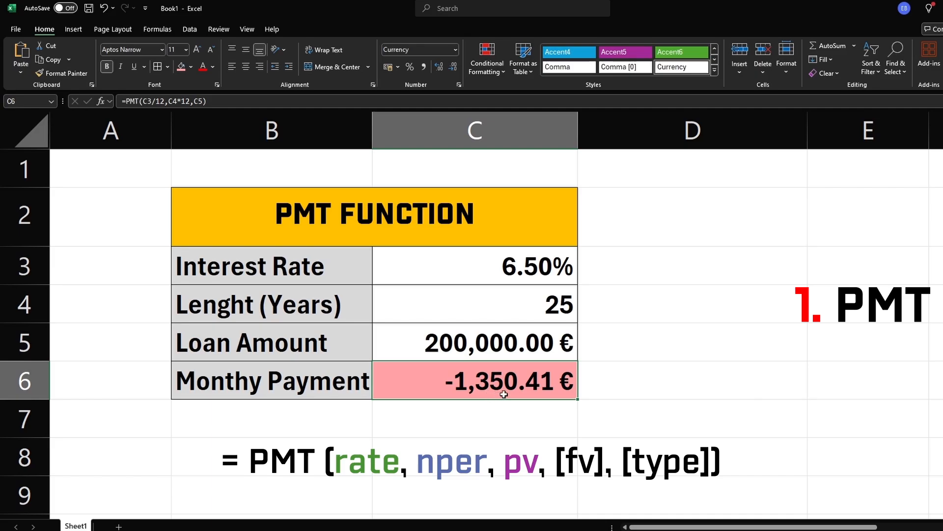
pyautogui.click(550, 314)
pyautogui.doubleClick(550, 314)
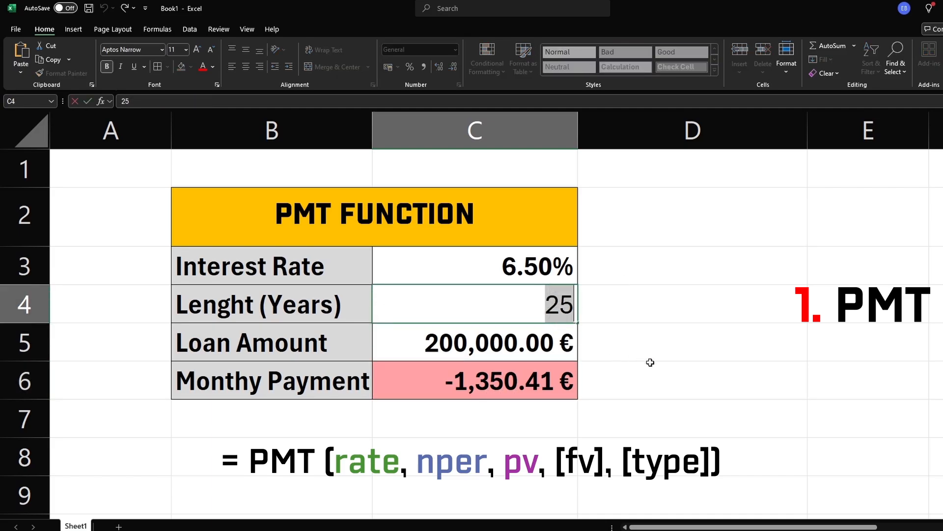
pyautogui.write('40')
pyautogui.press('Return')
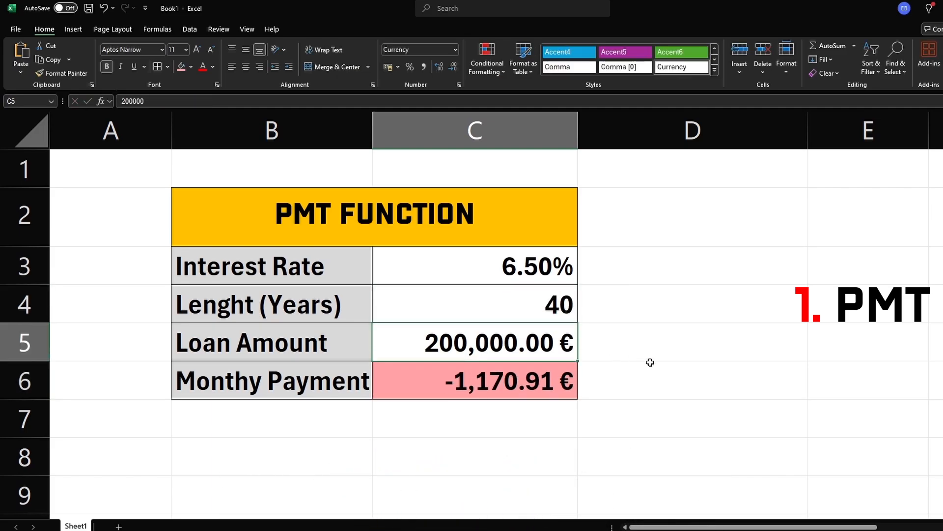
# Change the loan length to 30 years
pyautogui.doubleClick(559, 310)
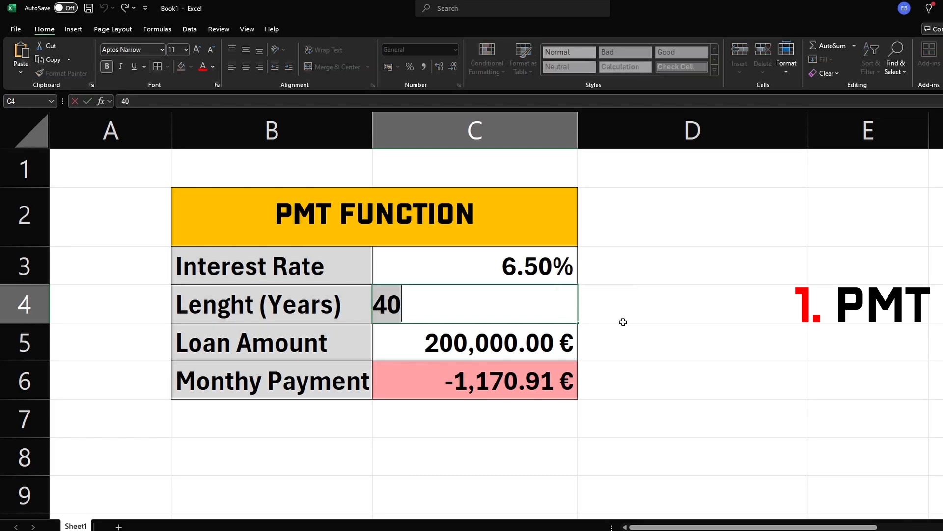
pyautogui.write('30')
pyautogui.press('Return')
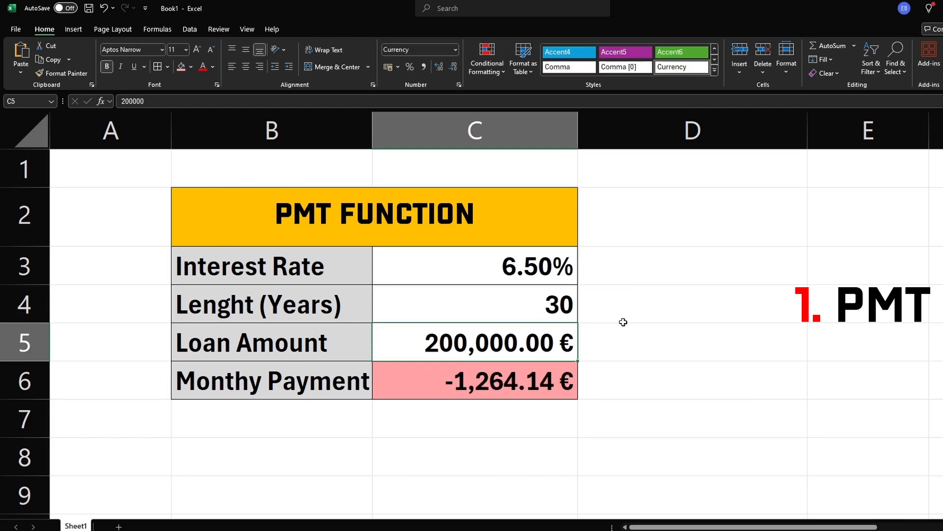
# On Sheet2, begin an NPV formula in the NPV cell with the discount rate as the rate
pyautogui.doubleClick(497, 341)
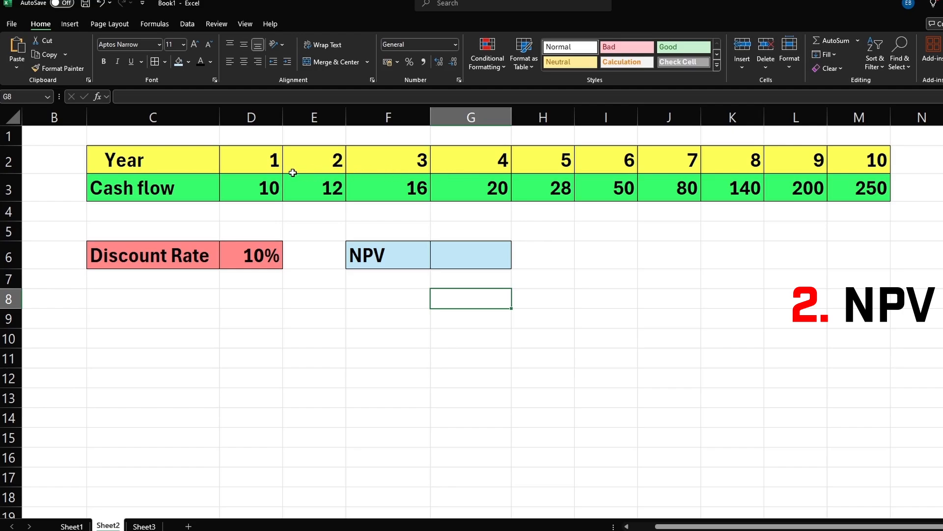
pyautogui.click(255, 255)
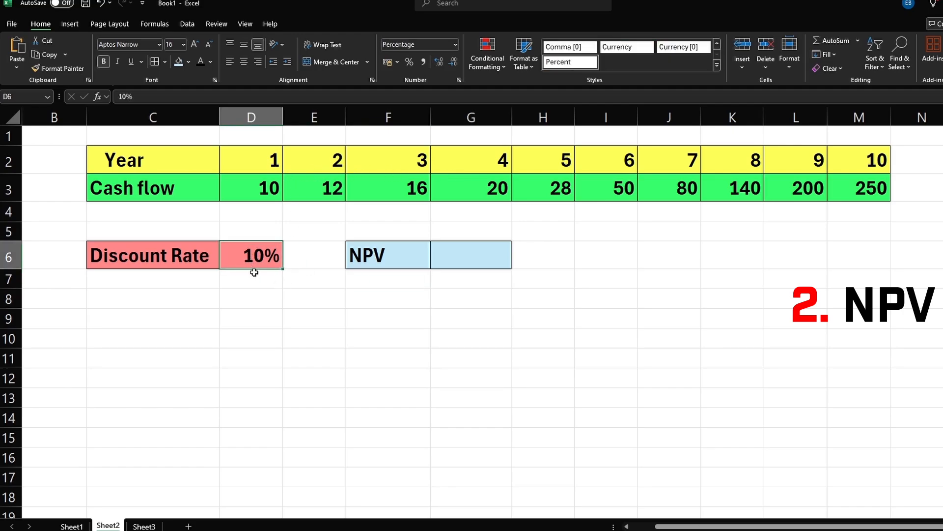
pyautogui.click(450, 266)
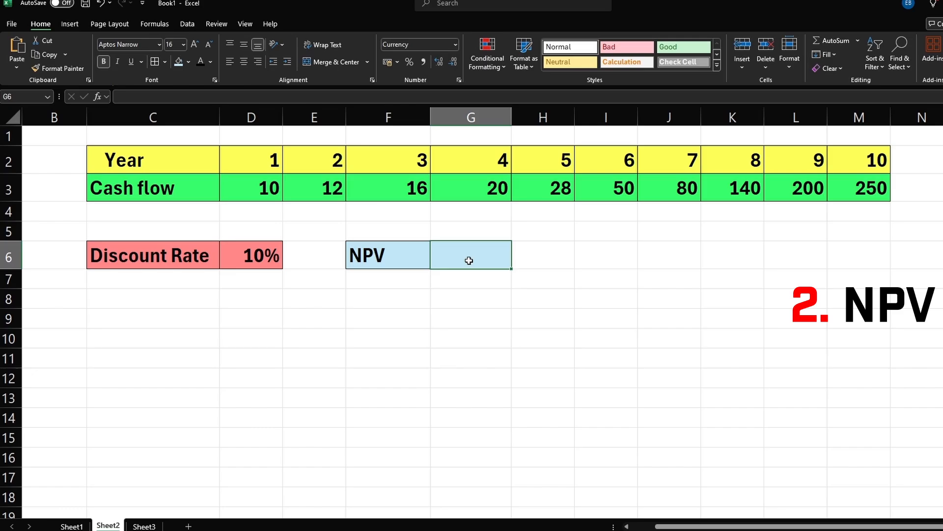
pyautogui.write('=npv')
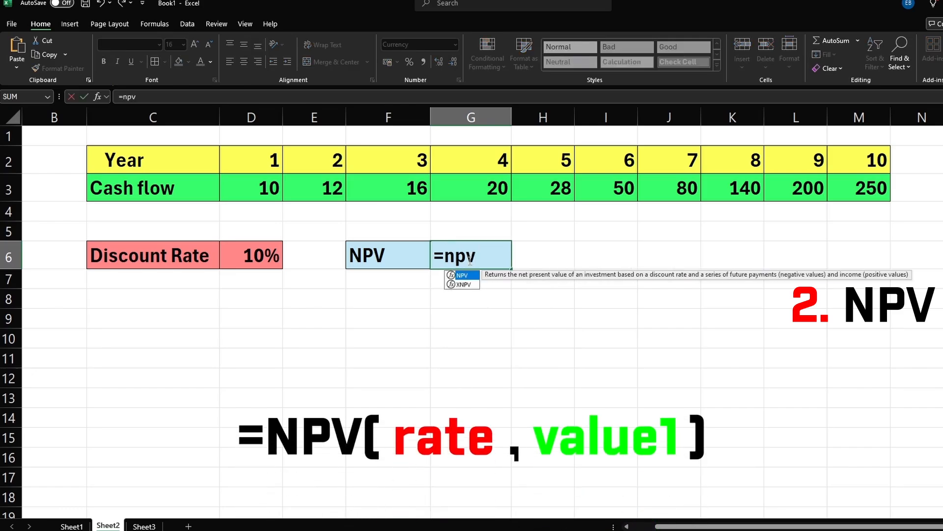
pyautogui.press('Tab')
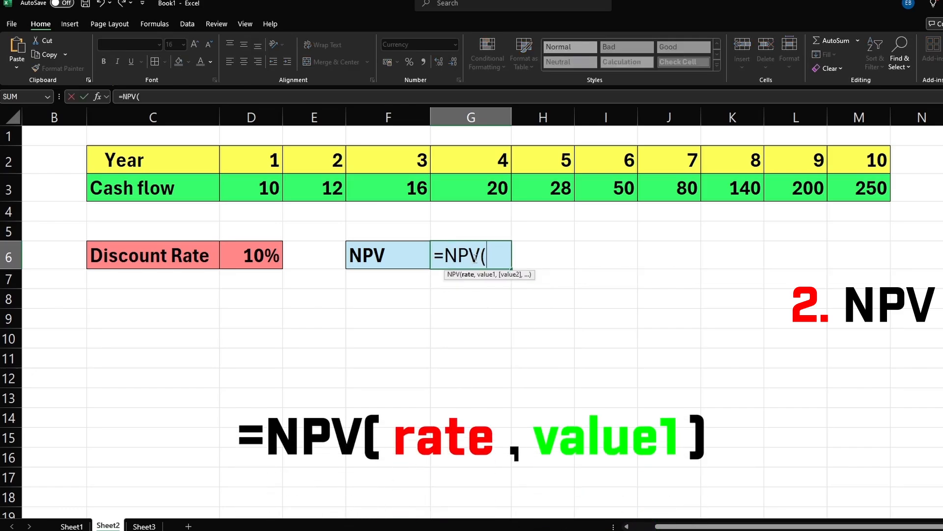
pyautogui.click(260, 261)
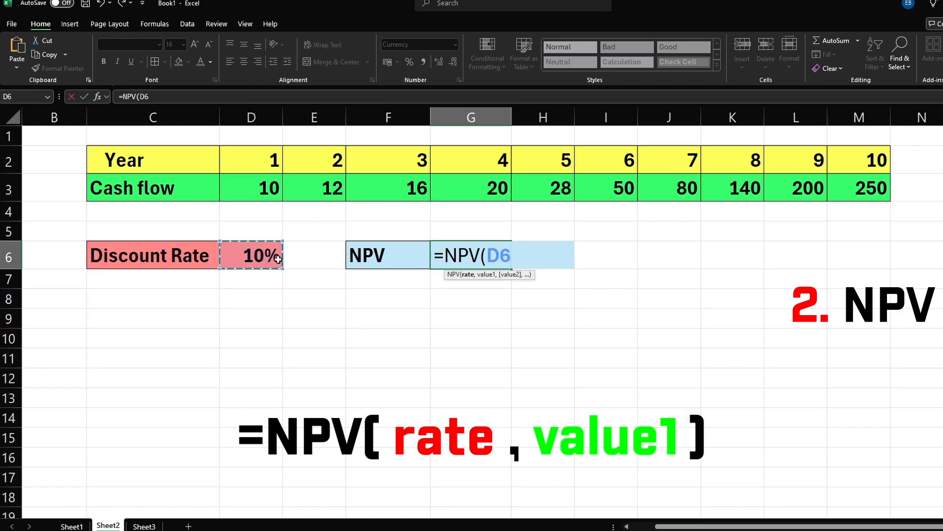
# Add the cash flows D3:M3 as values and complete the NPV formula
pyautogui.write(',')
pyautogui.moveTo(263, 190); pyautogui.dragTo(845, 189)
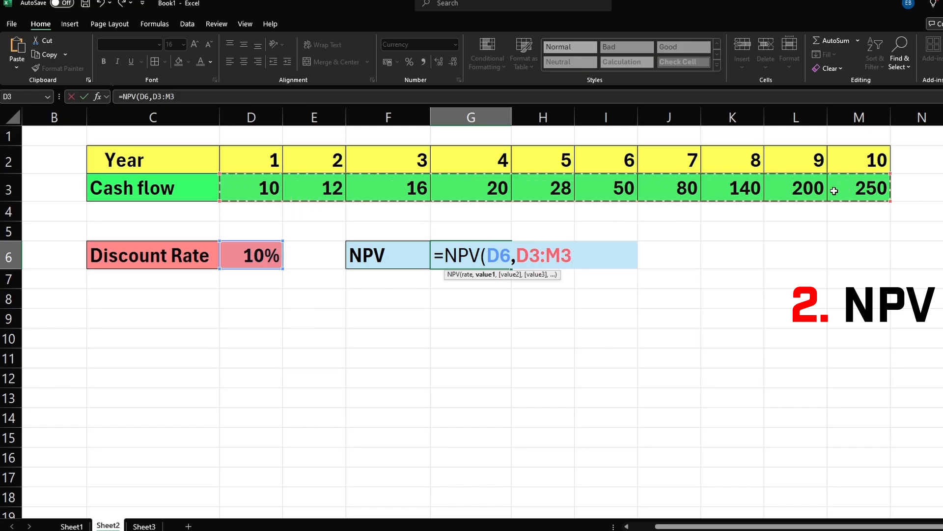
pyautogui.write(')')
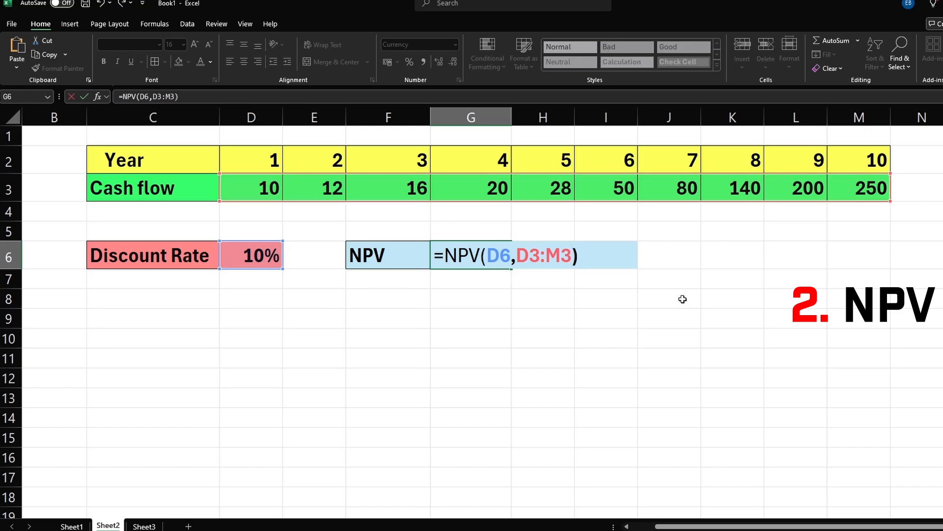
pyautogui.press('Return')
# Set the year 1 cash flow to -100
pyautogui.click(602, 318)
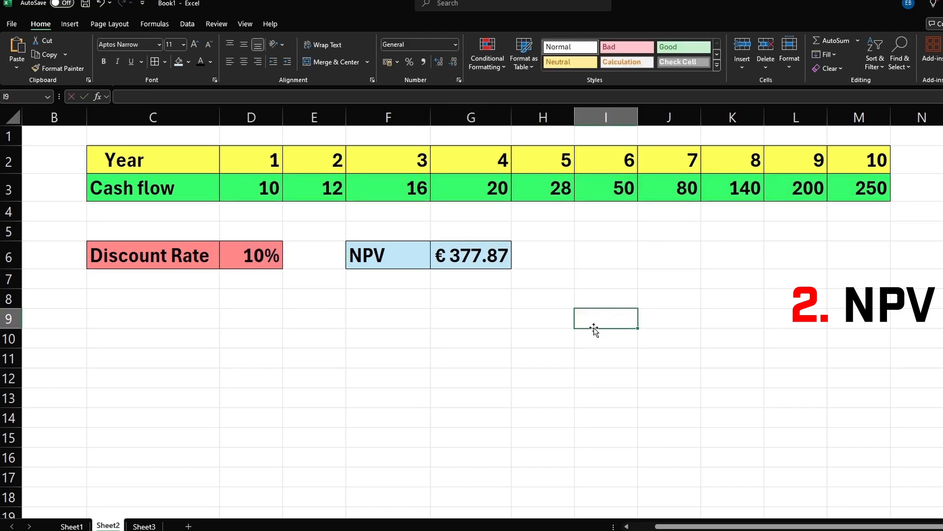
pyautogui.click(488, 259)
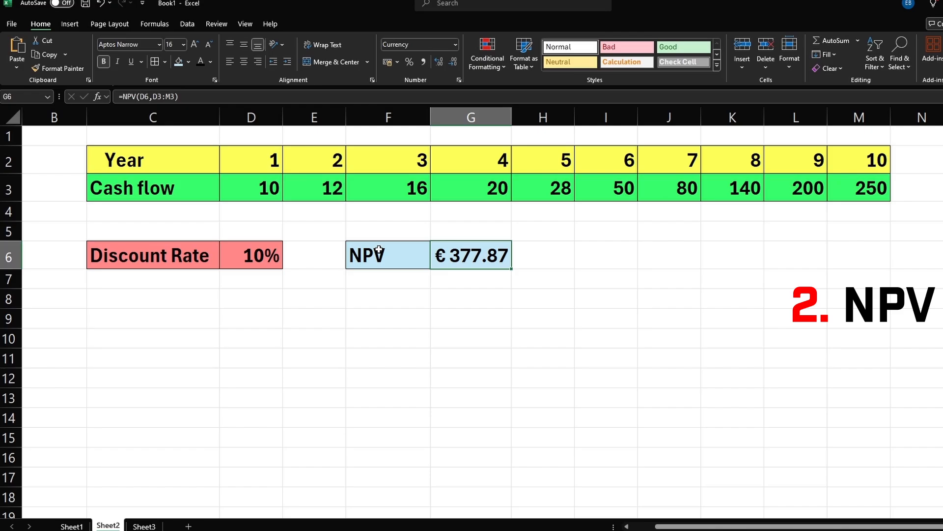
pyautogui.click(266, 195)
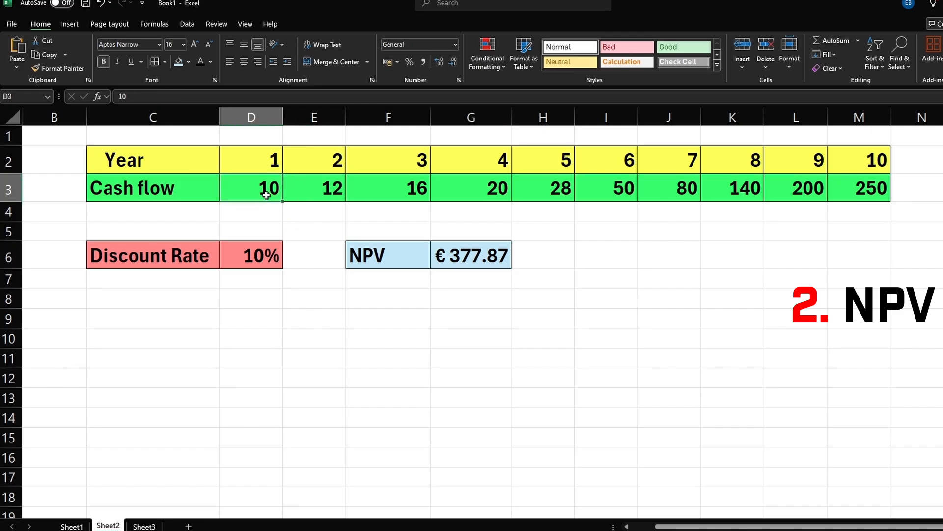
pyautogui.write('-100')
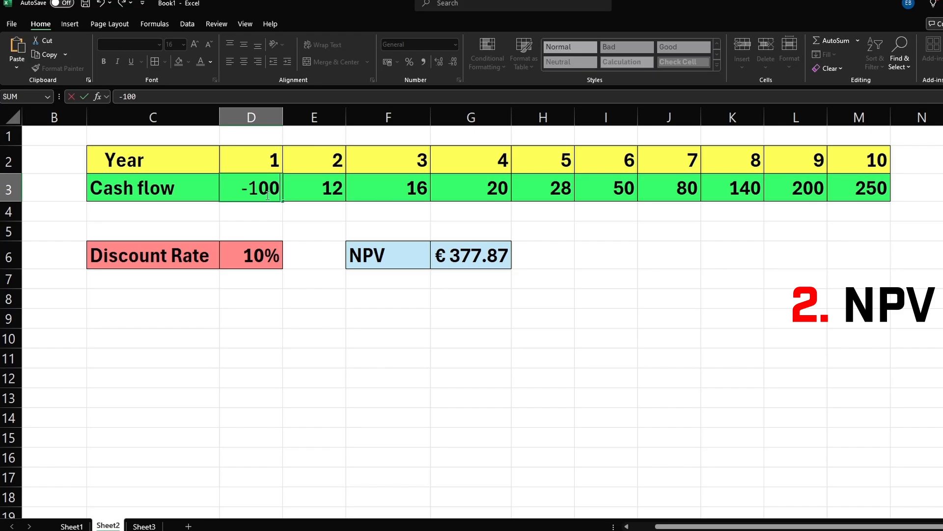
pyautogui.press('Return')
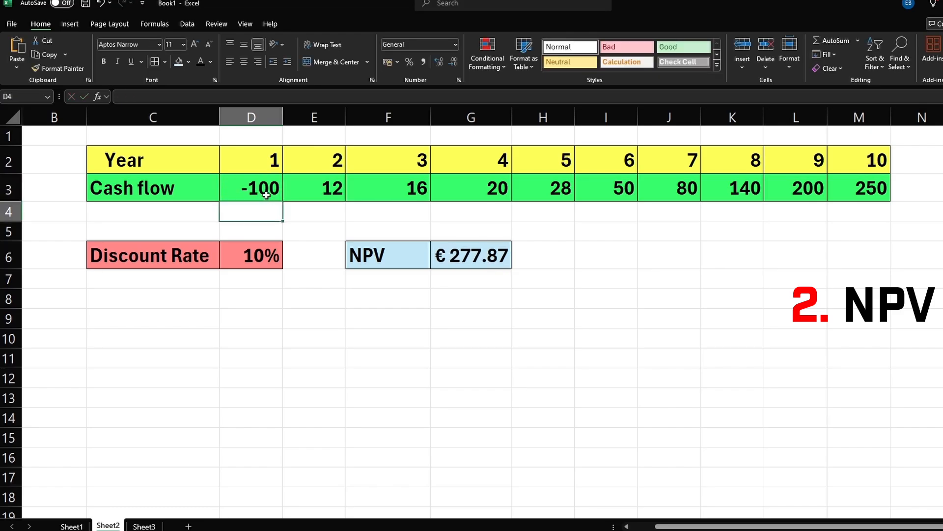
# Change the year 1 cash flow to -1000
pyautogui.click(266, 195)
pyautogui.write('0')
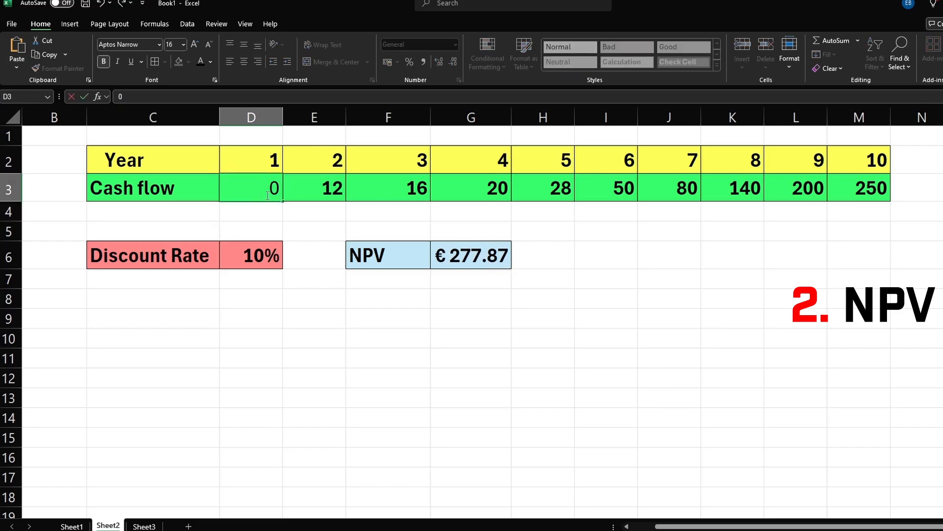
pyautogui.press('BackSpace')
pyautogui.write('-1')
pyautogui.write('000')
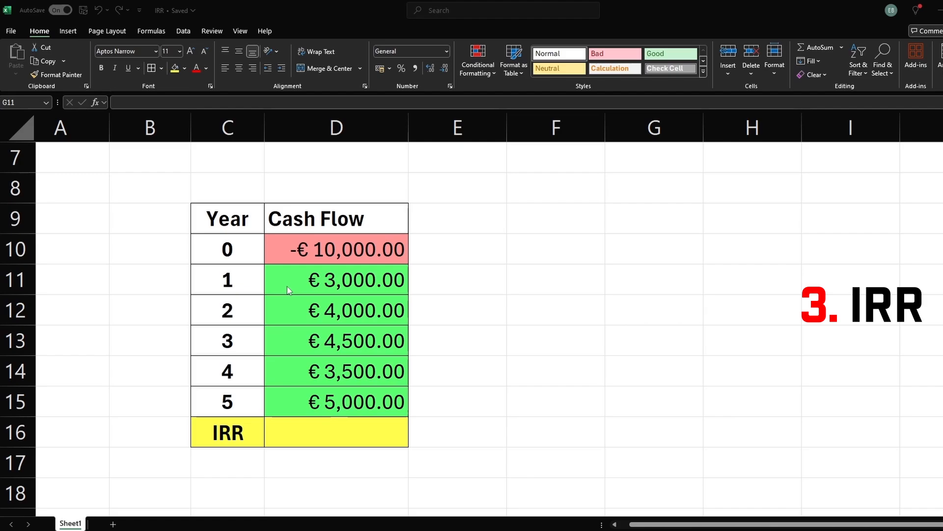
# Calculate the IRR of the cash flows D10:D15 in the IRR cell
pyautogui.click(300, 254)
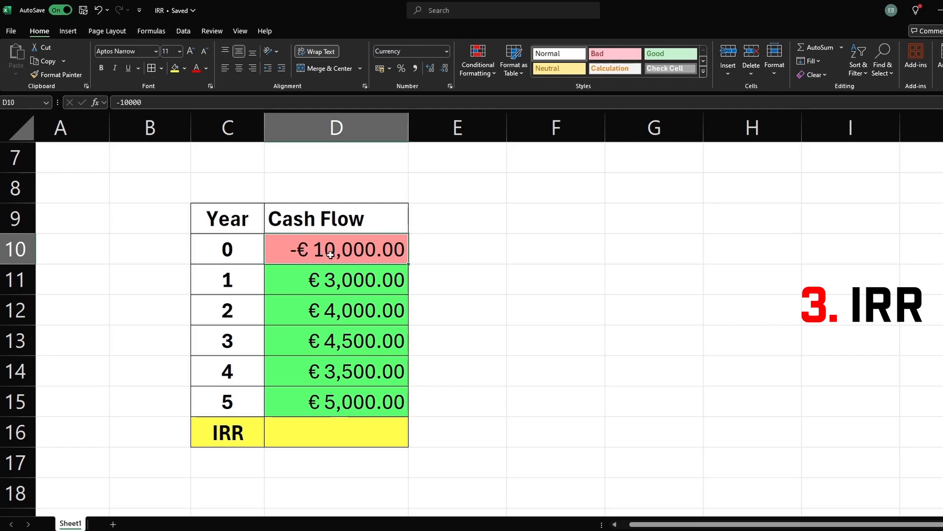
pyautogui.click(234, 256)
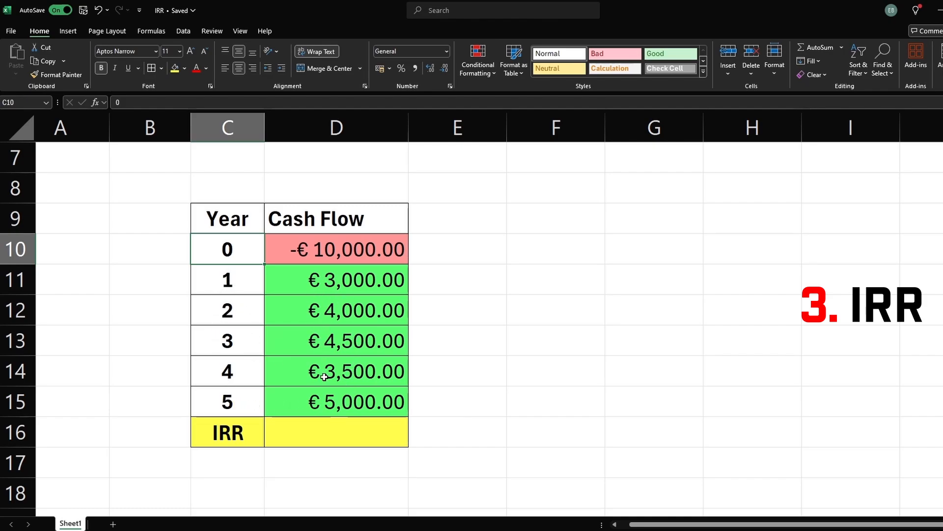
pyautogui.click(319, 433)
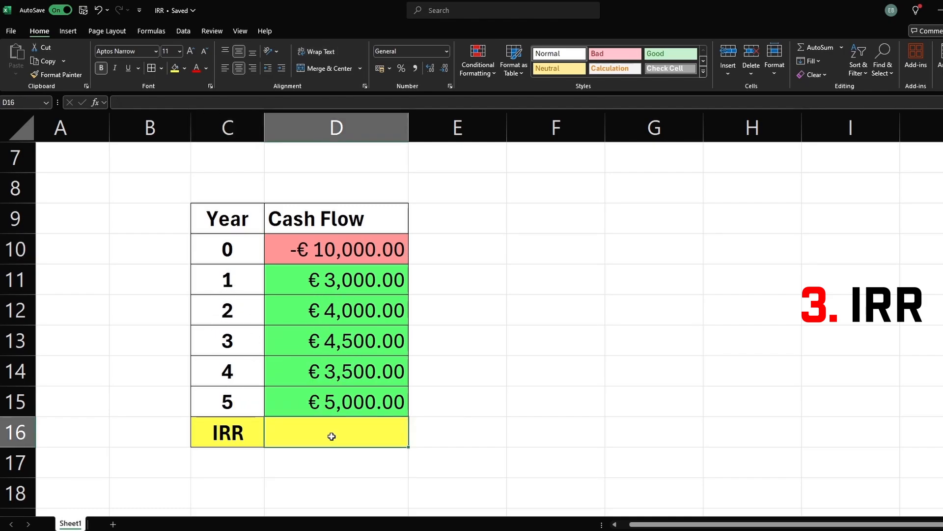
pyautogui.write('=irr')
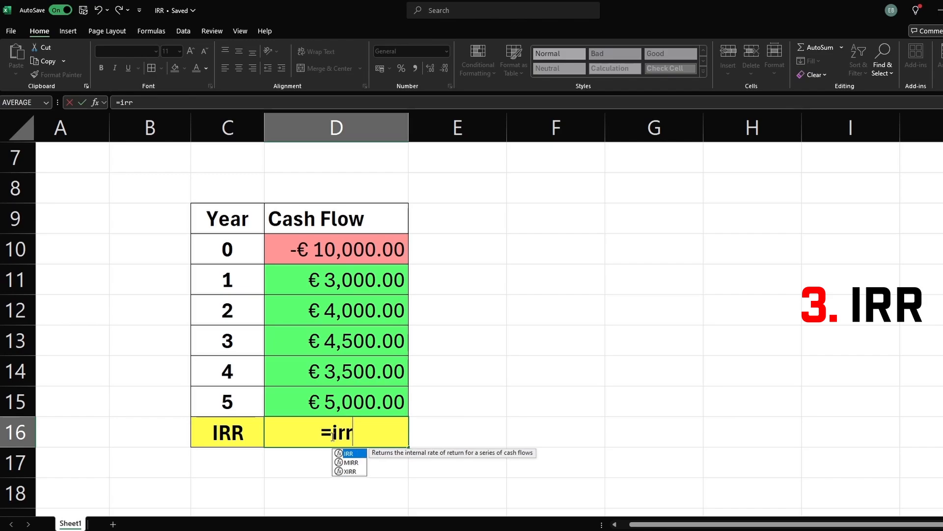
pyautogui.press('Tab')
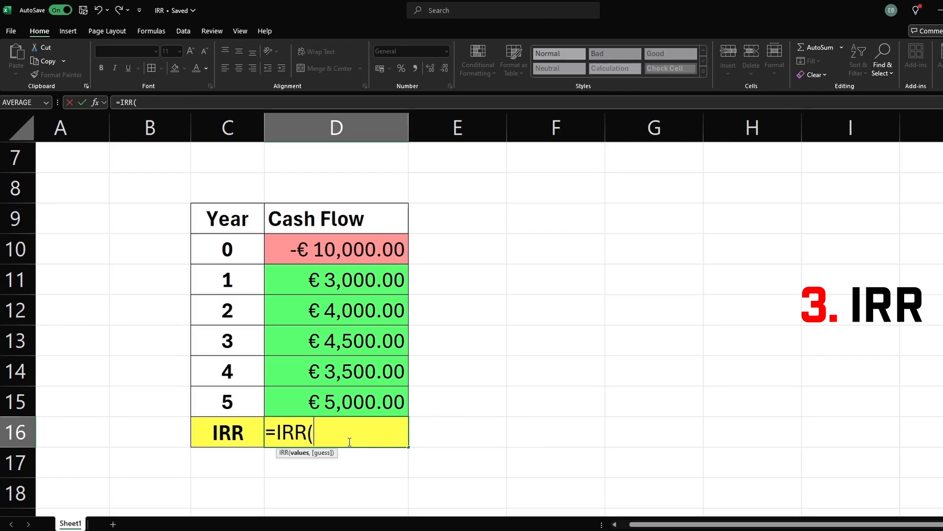
pyautogui.moveTo(337, 258); pyautogui.dragTo(412, 389)
pyautogui.write(')')
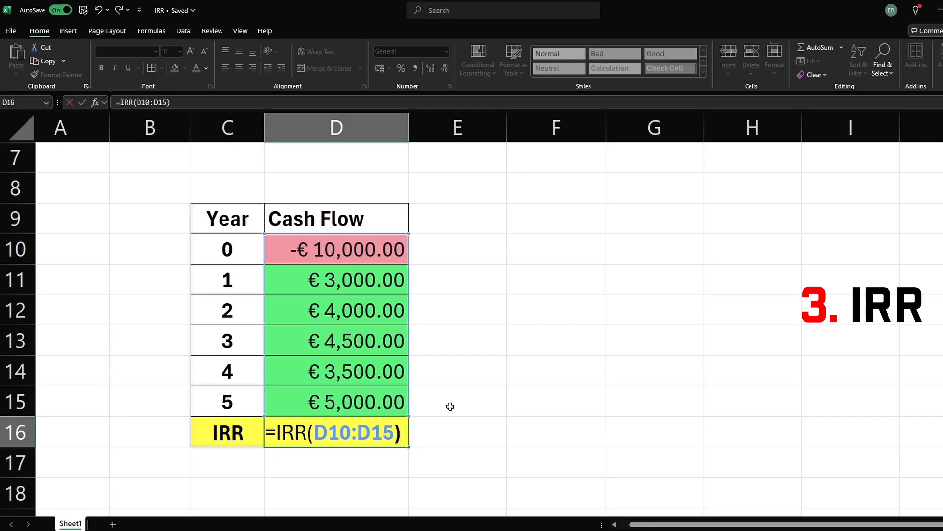
pyautogui.press('Return')
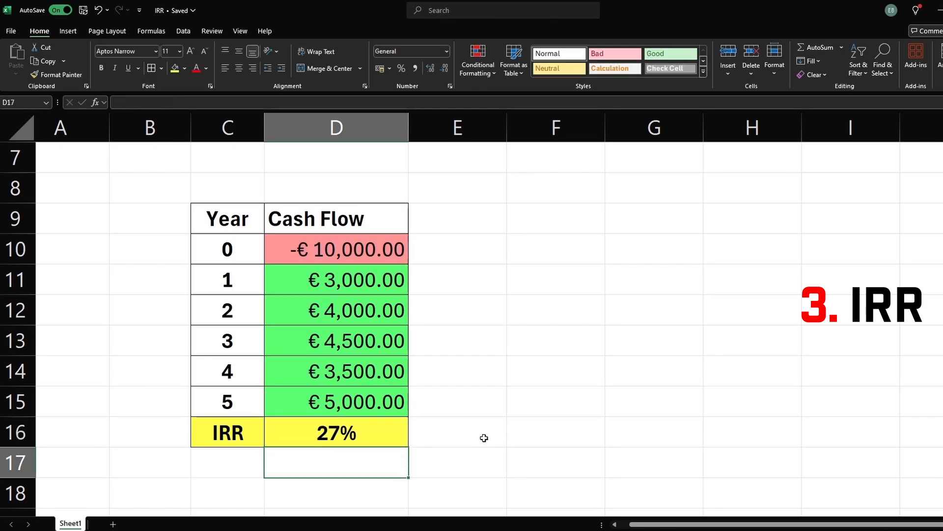
# Increase the displayed decimal places of the IRR result to three
pyautogui.click(462, 442)
pyautogui.click(367, 434)
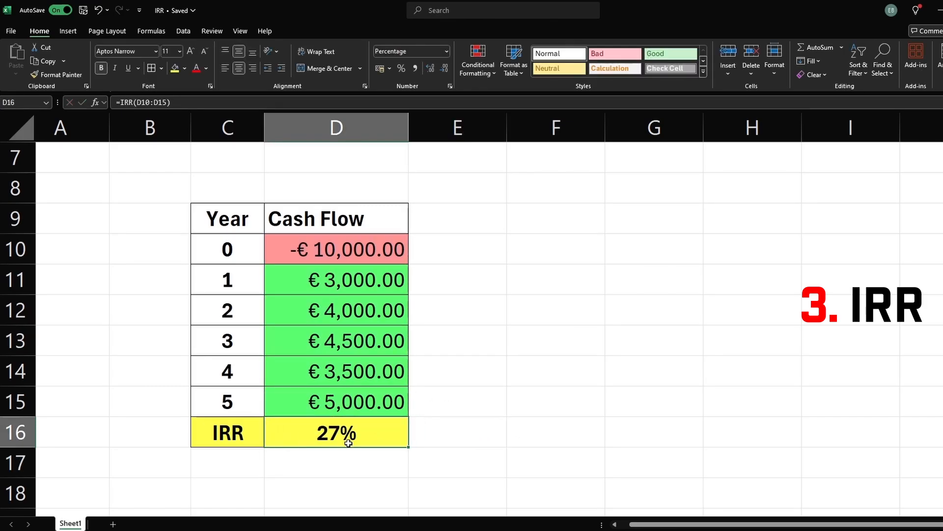
pyautogui.click(399, 469)
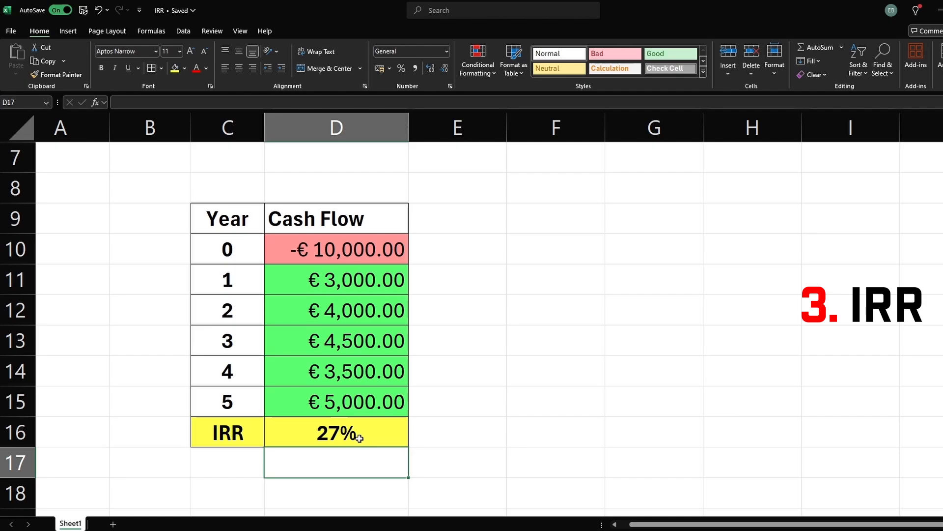
pyautogui.click(360, 438)
pyautogui.click(431, 69)
pyautogui.click(431, 70)
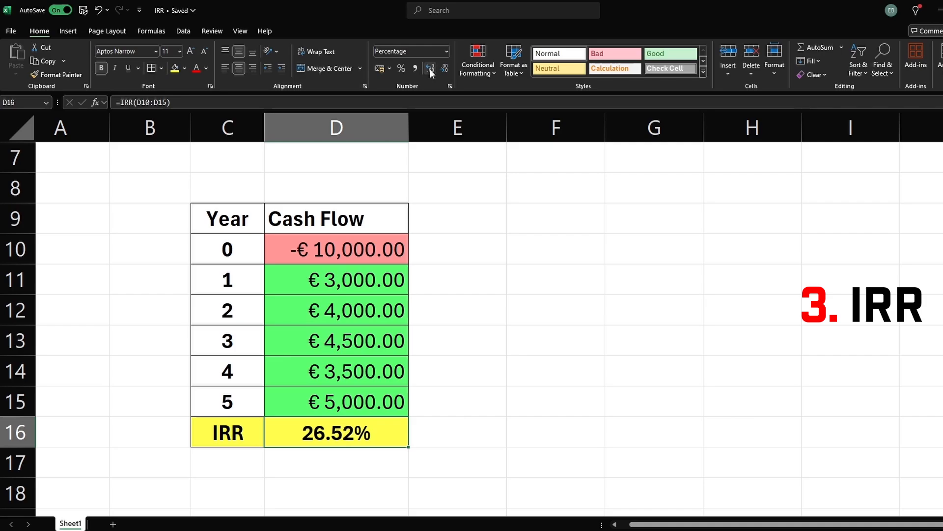
pyautogui.click(431, 69)
pyautogui.click(319, 449)
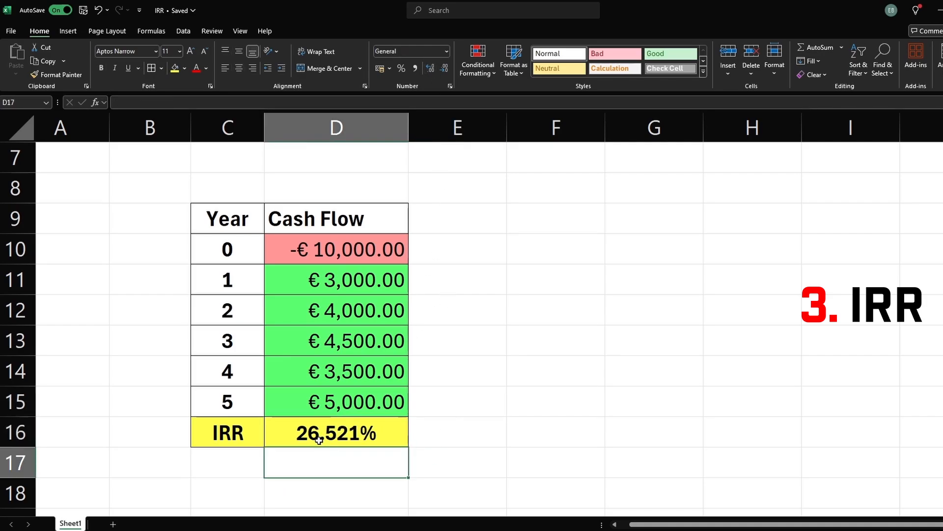
# Edit the year 4 cash flow, changing its leading digit to 2
pyautogui.click(333, 427)
pyautogui.click(395, 450)
pyautogui.doubleClick(371, 367)
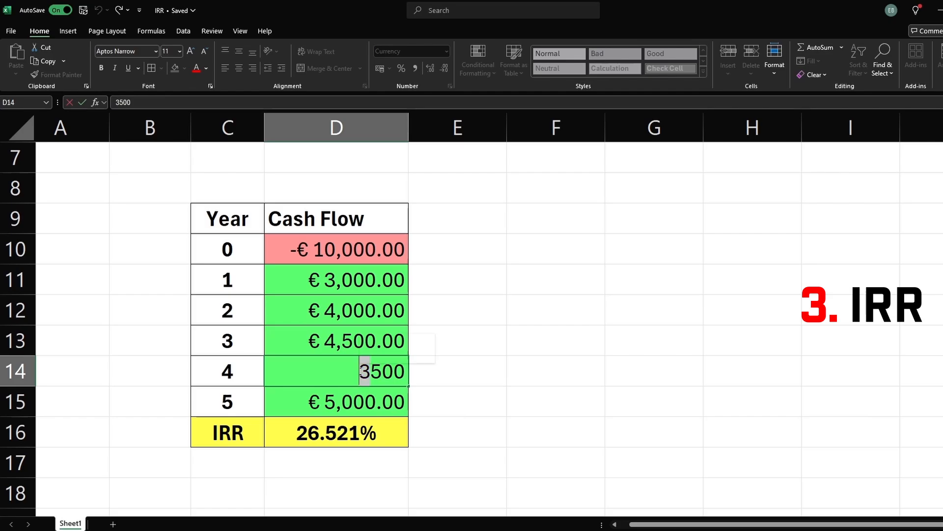
pyautogui.write('2')
pyautogui.click(431, 405)
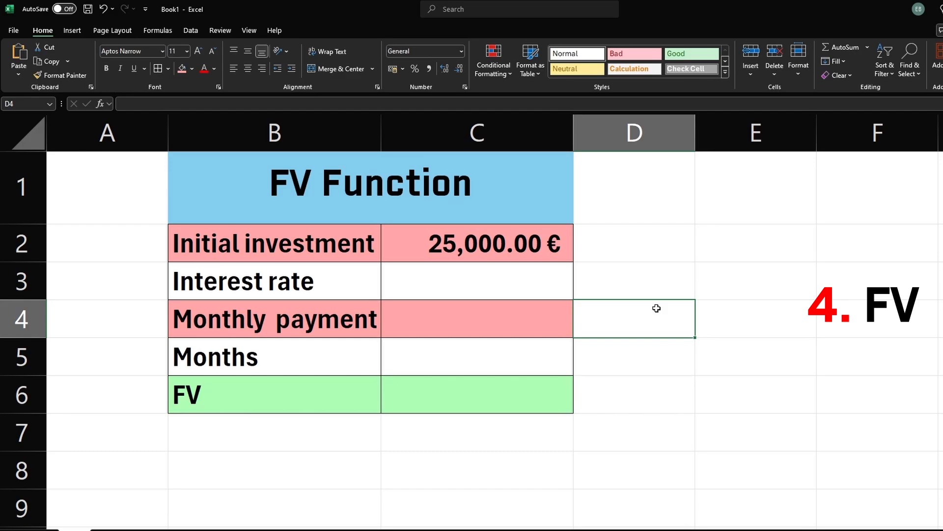
# In the FV Function table, enter an interest rate of 6%
pyautogui.click(423, 202)
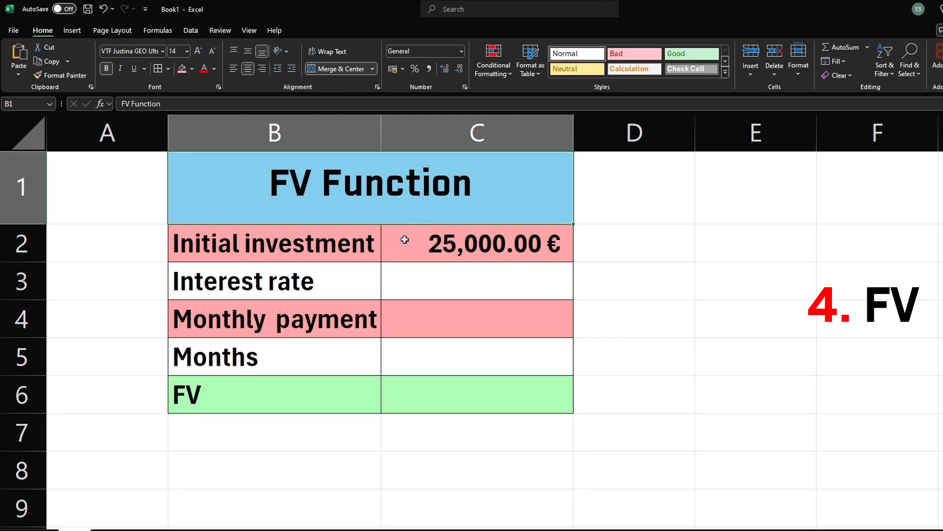
pyautogui.click(267, 251)
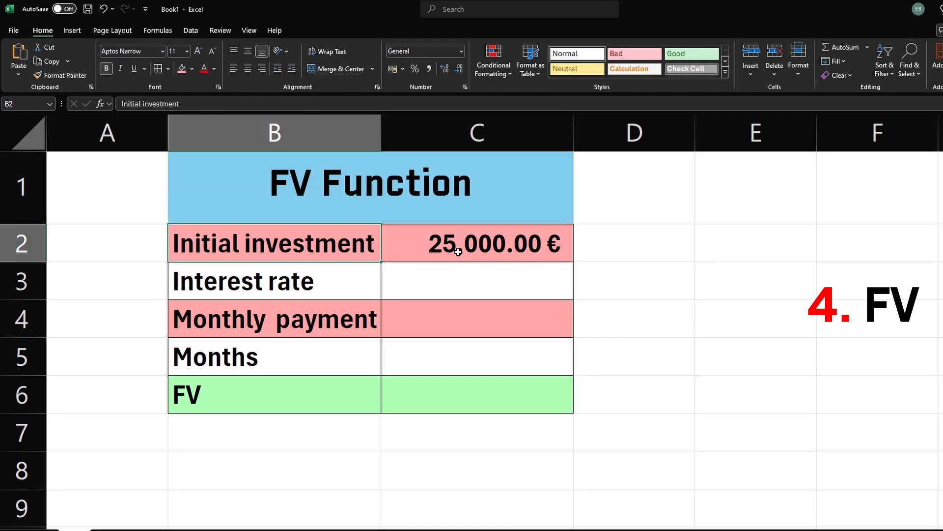
pyautogui.click(435, 246)
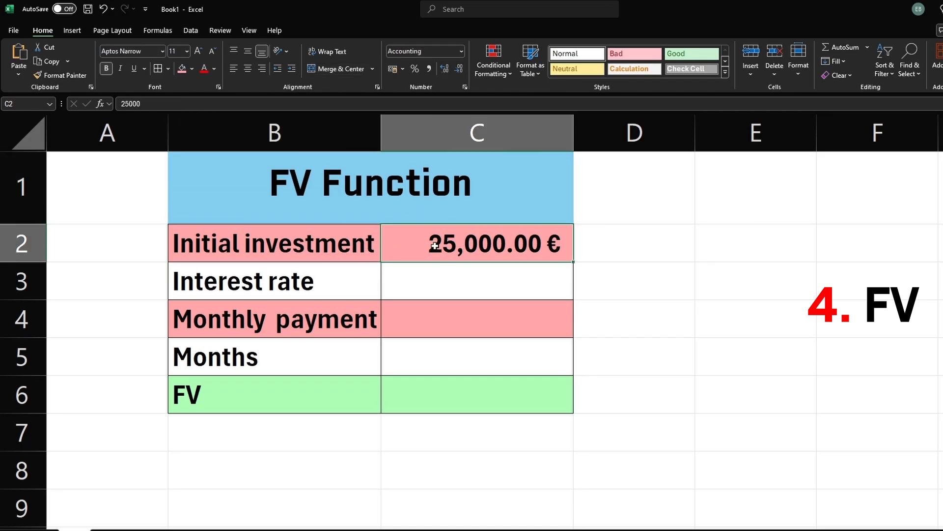
pyautogui.click(441, 283)
pyautogui.click(339, 285)
pyautogui.click(413, 288)
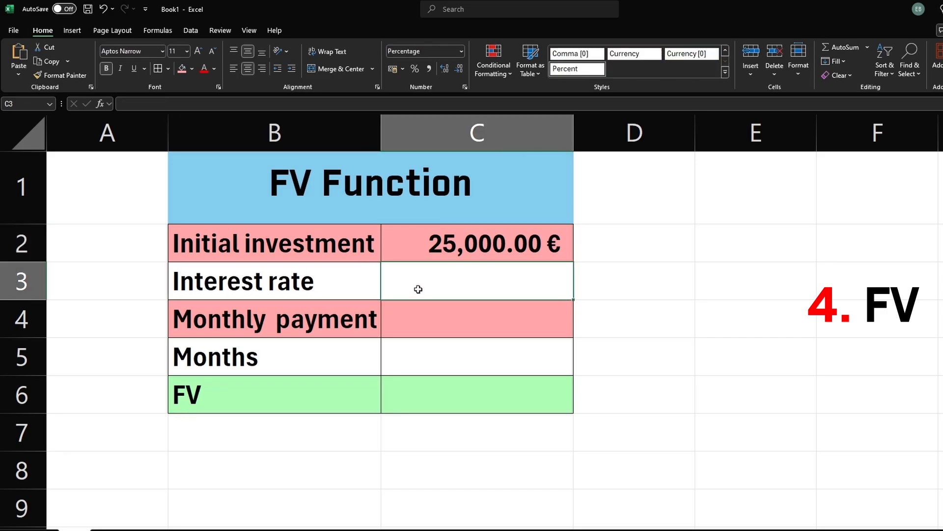
pyautogui.write('6')
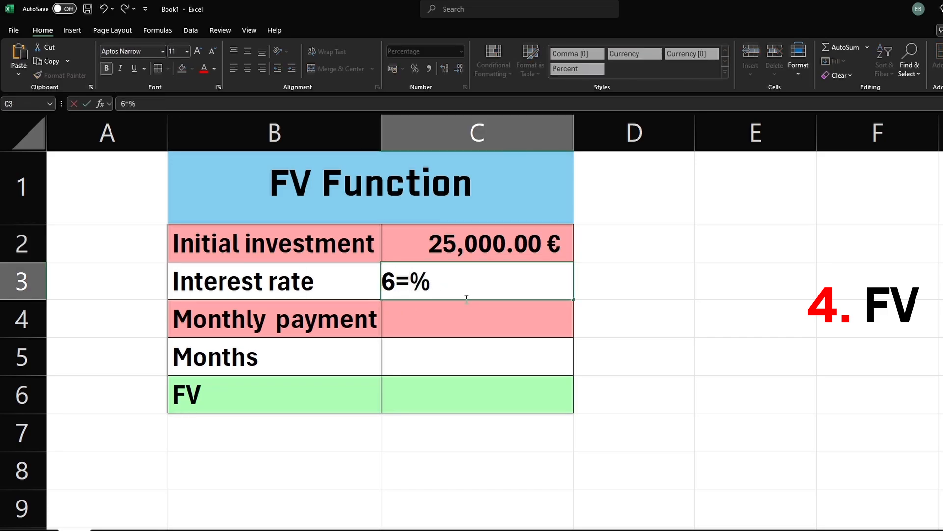
pyautogui.press('Return')
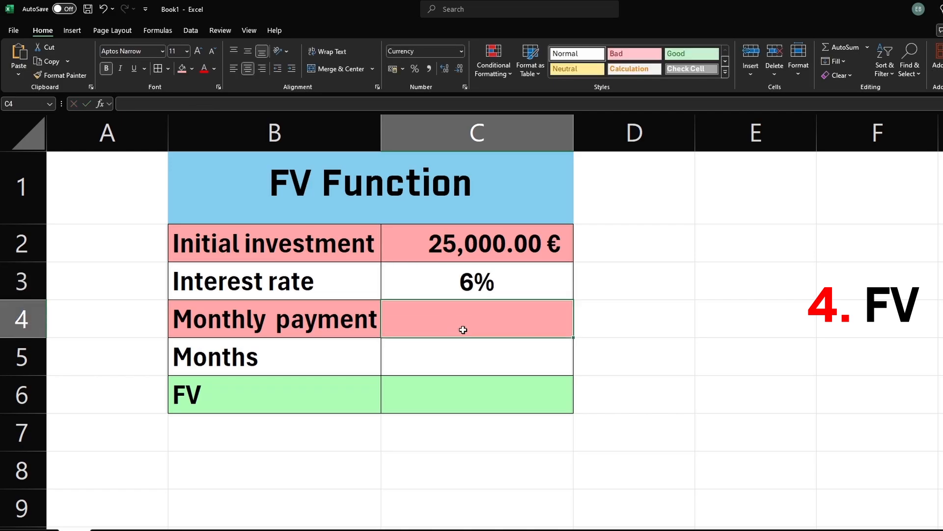
# Enter a monthly payment of 100 and 96 months in the FV table
pyautogui.click(472, 294)
pyautogui.click(471, 319)
pyautogui.write('100')
pyautogui.press('Return')
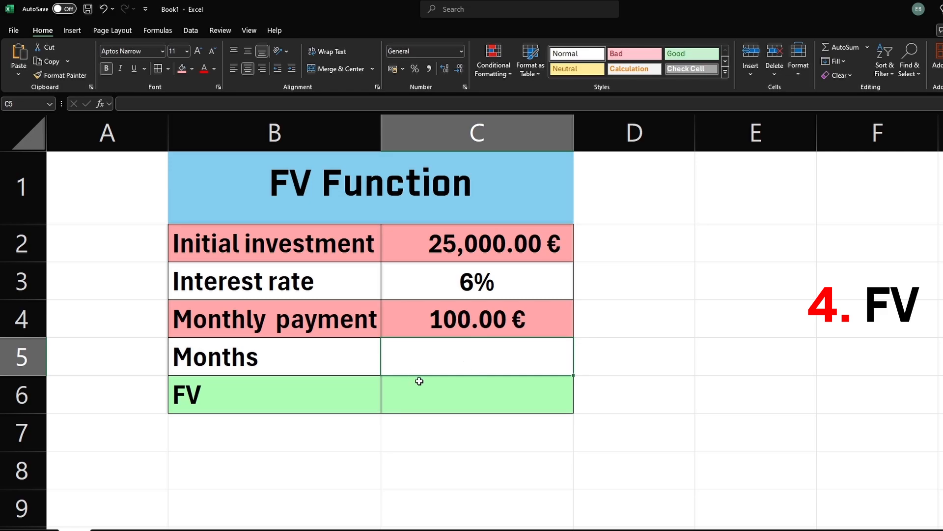
pyautogui.write('96')
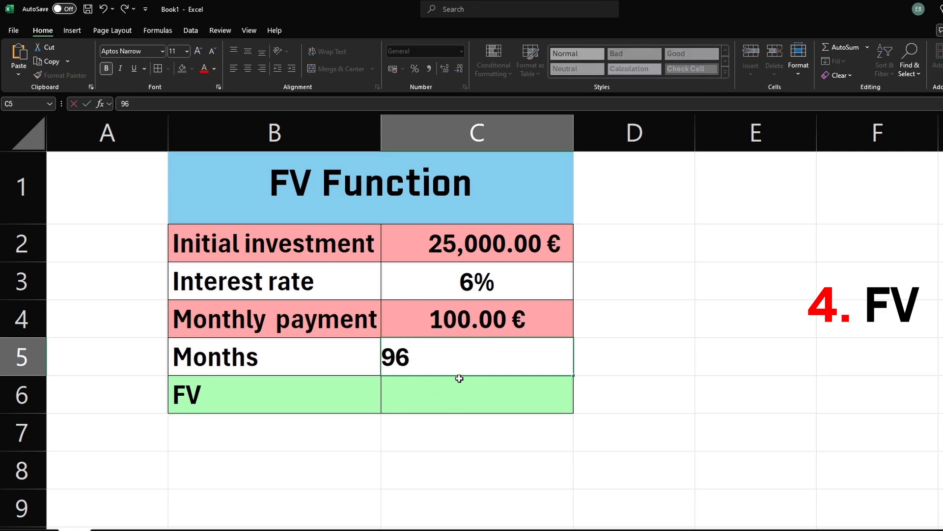
pyautogui.press('Return')
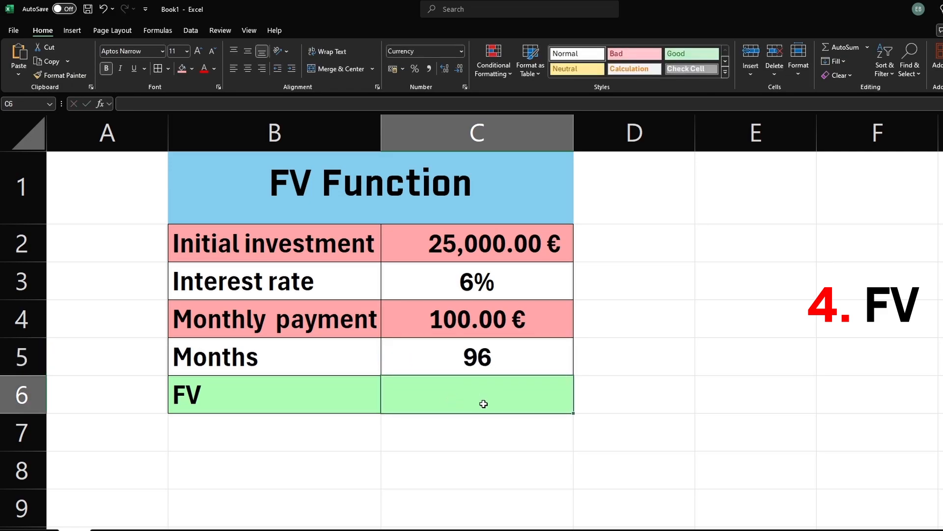
# Begin an FV formula in the FV cell with the interest rate divided by 12 as the rate
pyautogui.write('=')
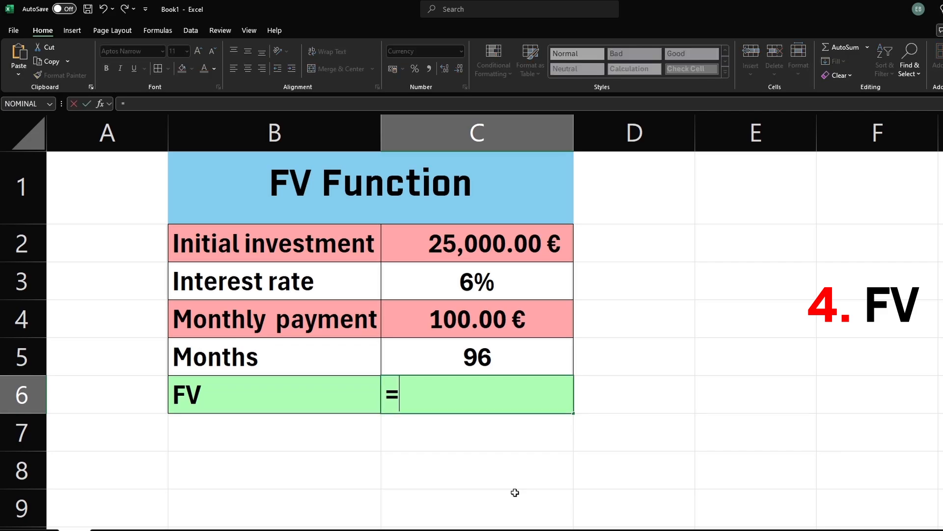
pyautogui.write('fv')
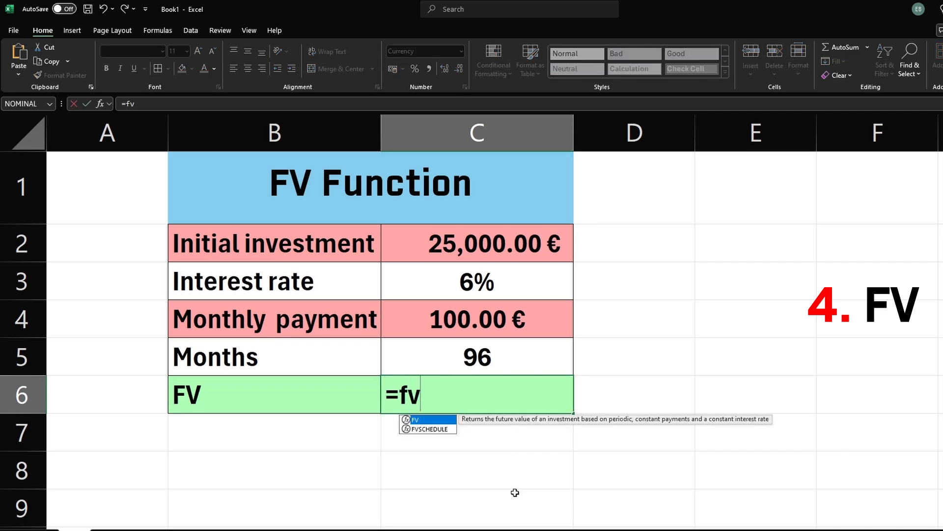
pyautogui.press('Tab')
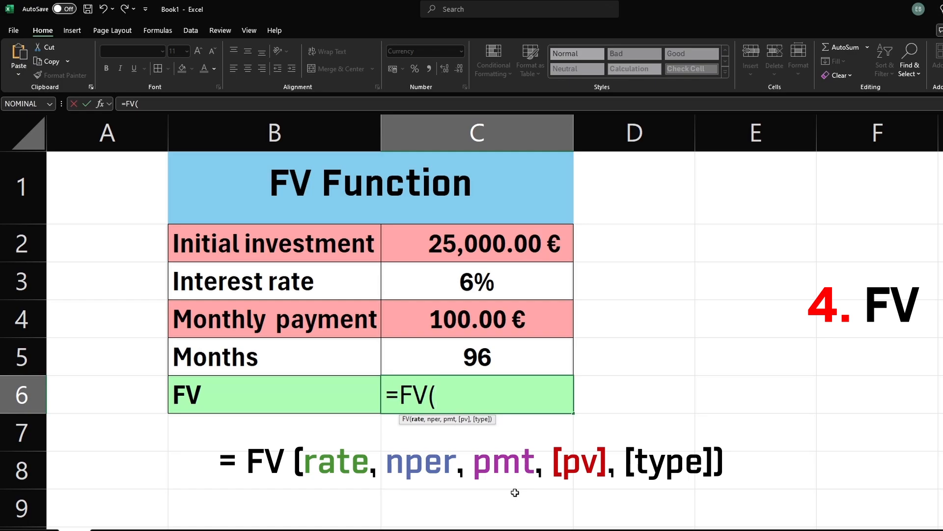
pyautogui.click(487, 288)
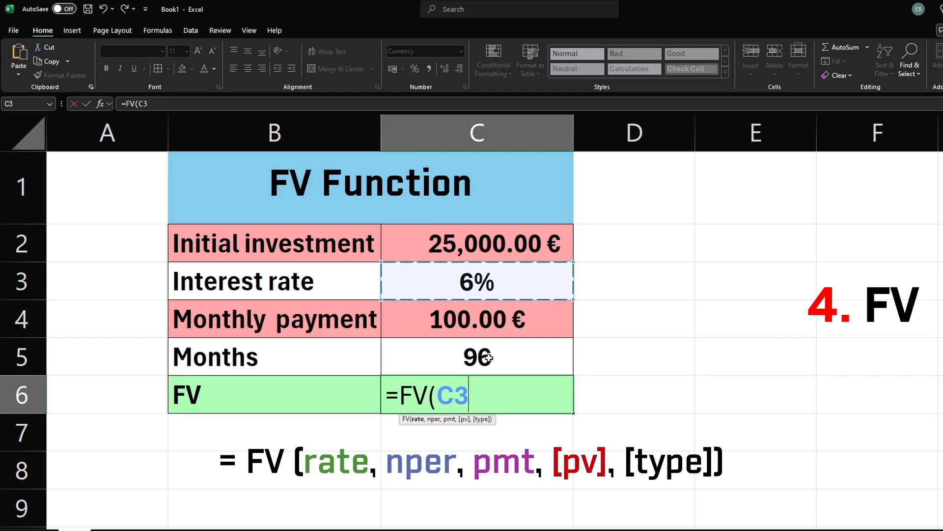
pyautogui.write('/')
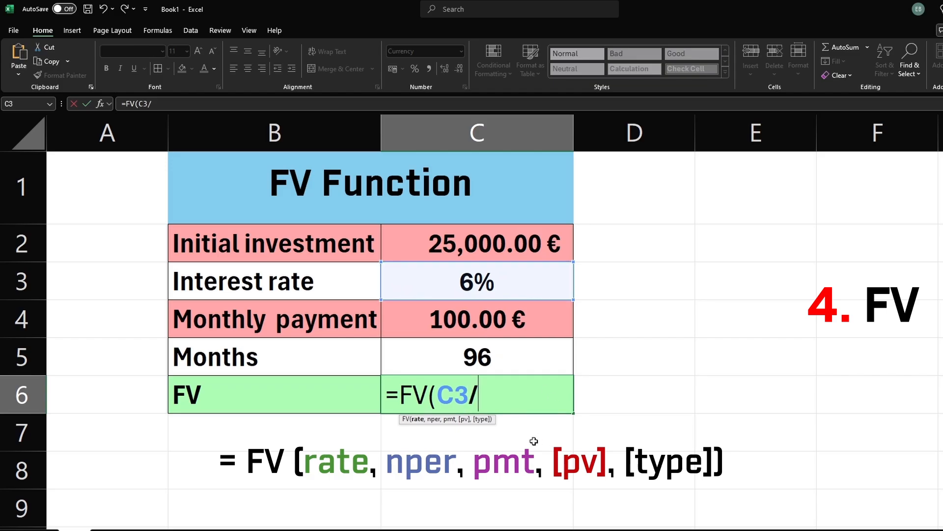
pyautogui.write('12,')
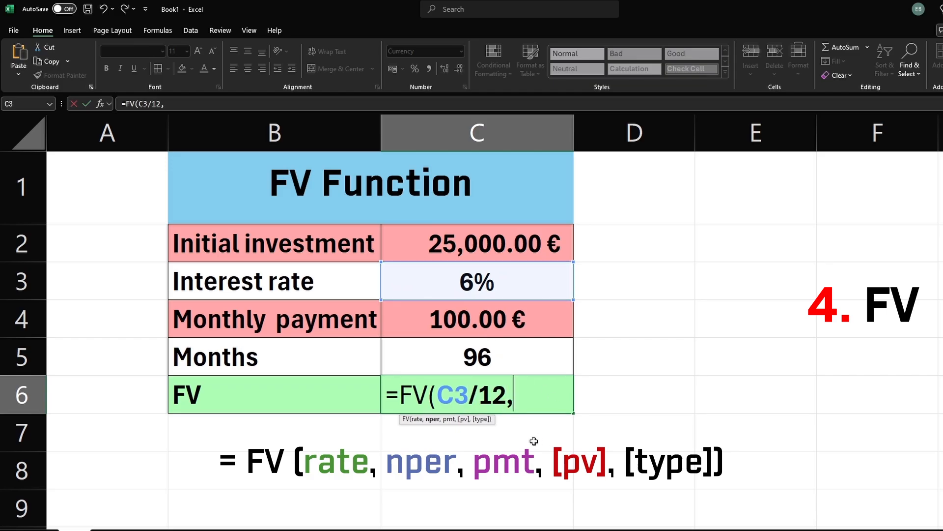
# Add months as nper, the negated monthly payment and negated initial investment, and complete the FV formula
pyautogui.click(491, 359)
pyautogui.write(',-')
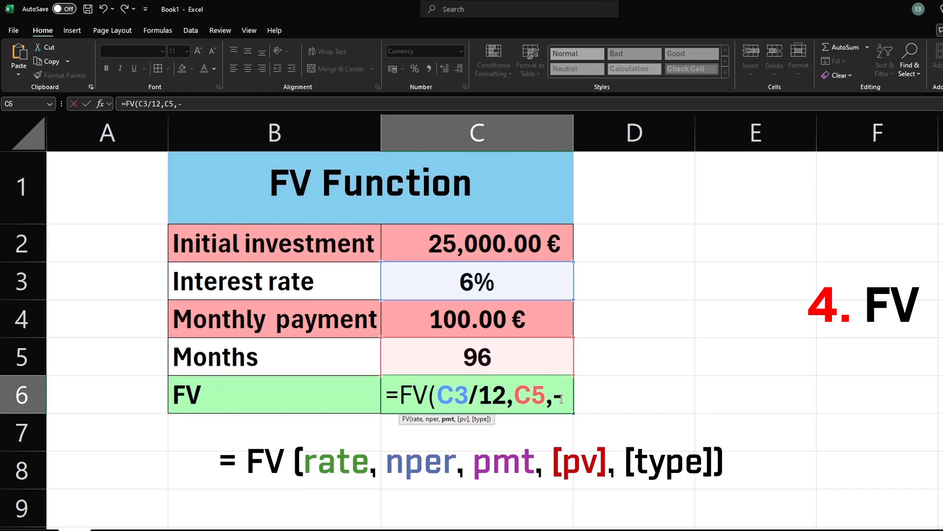
pyautogui.click(521, 330)
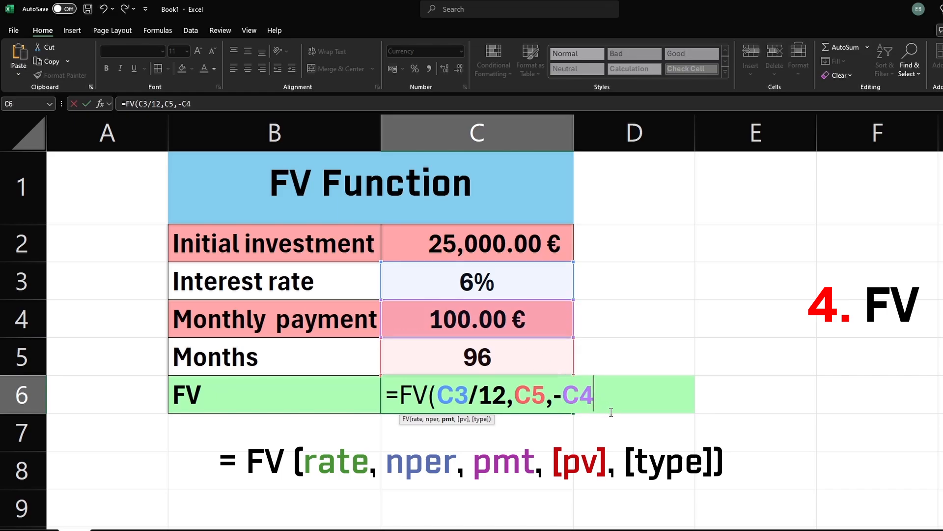
pyautogui.write(',-')
pyautogui.click(504, 254)
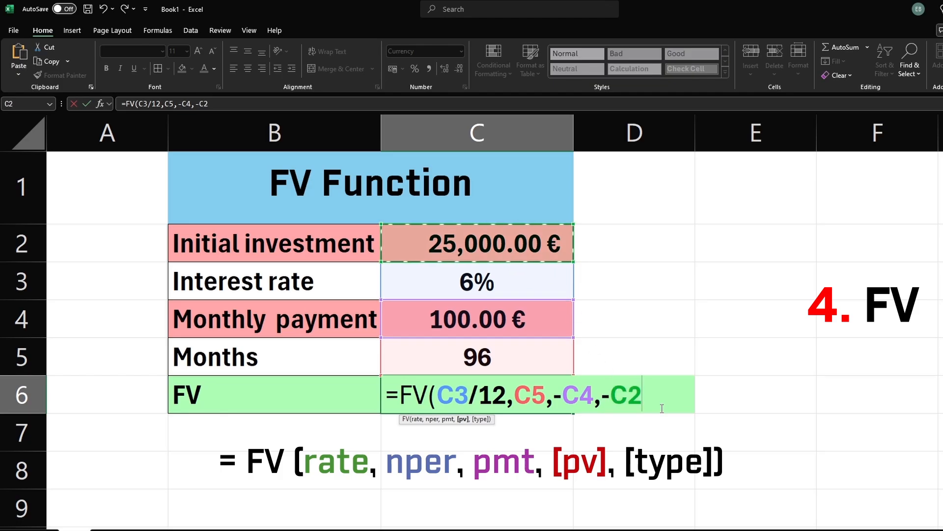
pyautogui.write(')')
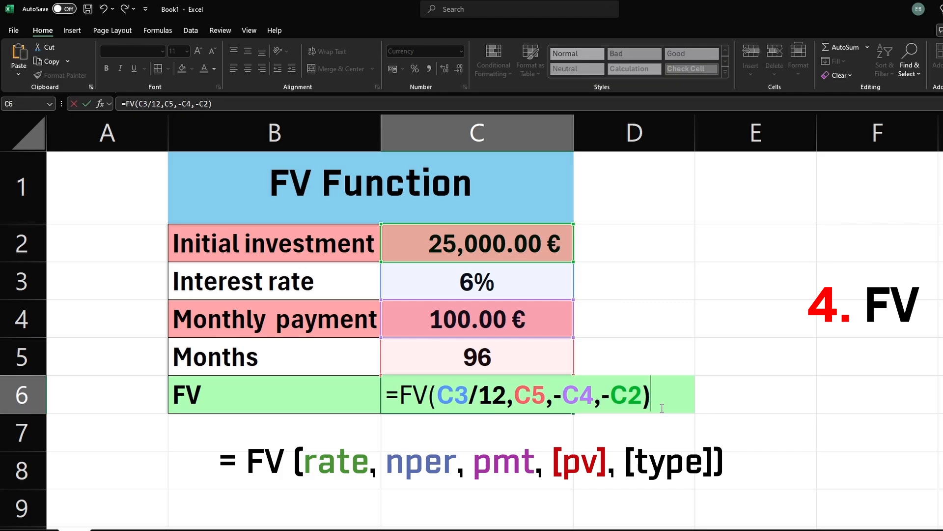
pyautogui.press('Return')
# Format the FV result cell as currency with the € Euro (123 €) symbol
pyautogui.click(471, 401)
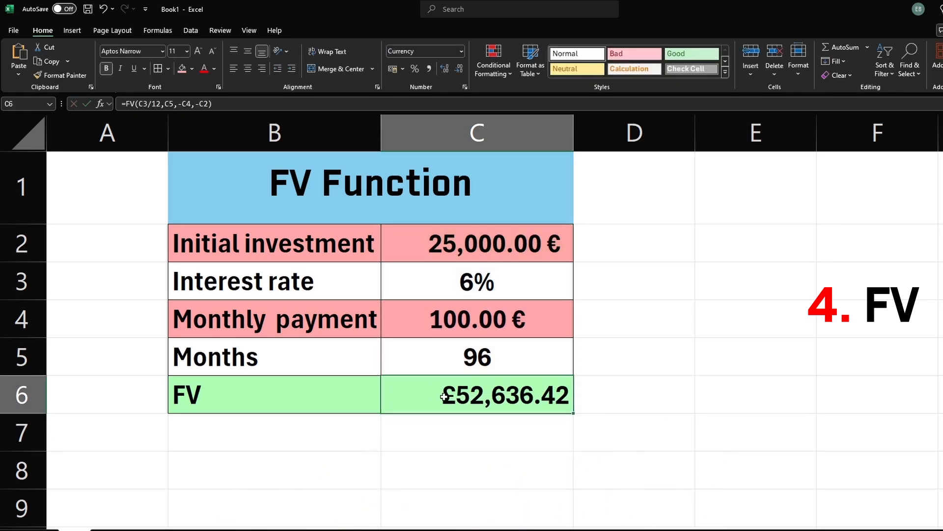
pyautogui.click(469, 359)
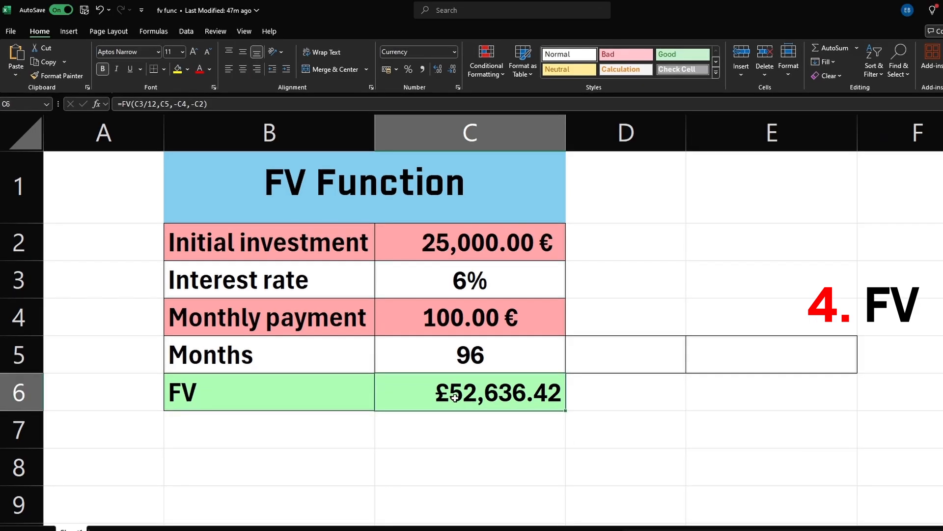
pyautogui.rightClick(456, 399)
pyautogui.click(499, 295)
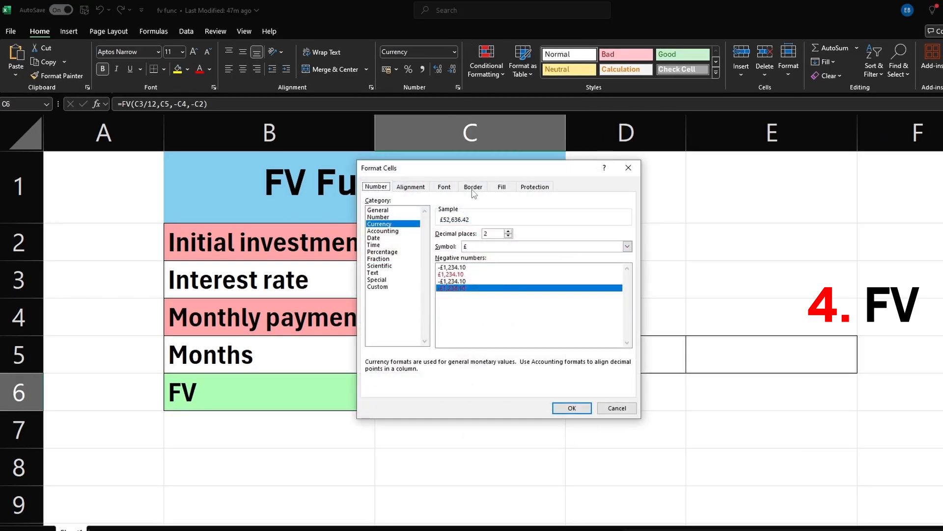
pyautogui.moveTo(488, 170); pyautogui.dragTo(725, 184)
pyautogui.click(860, 259)
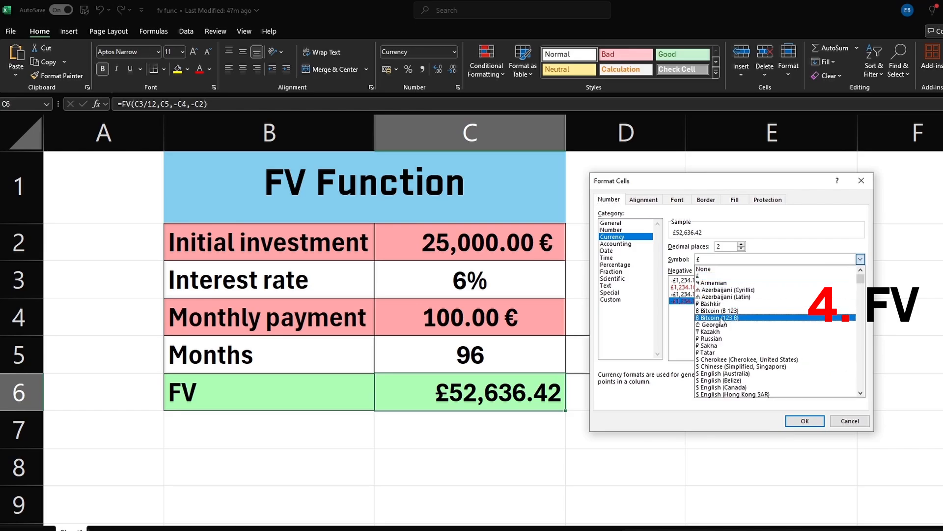
pyautogui.scroll(-3, 725, 334)
pyautogui.scroll(-6, 726, 334)
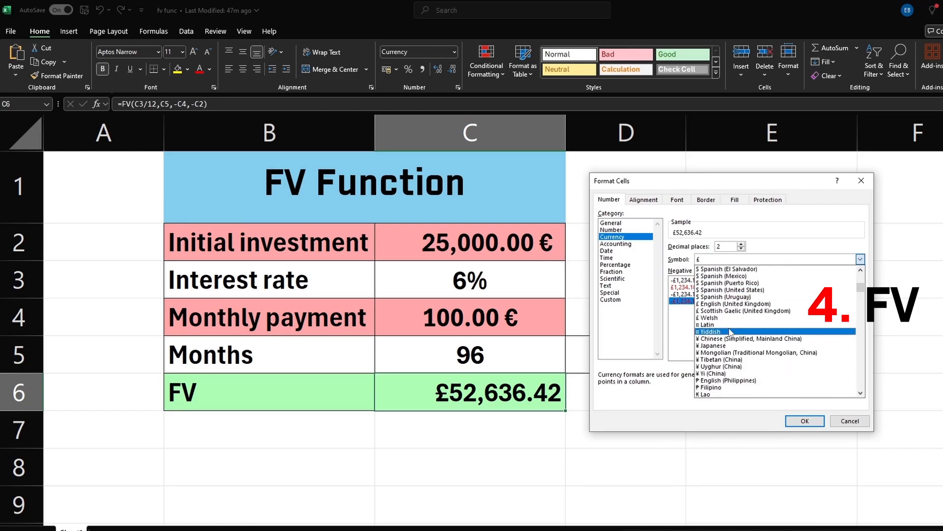
pyautogui.scroll(-5, 732, 333)
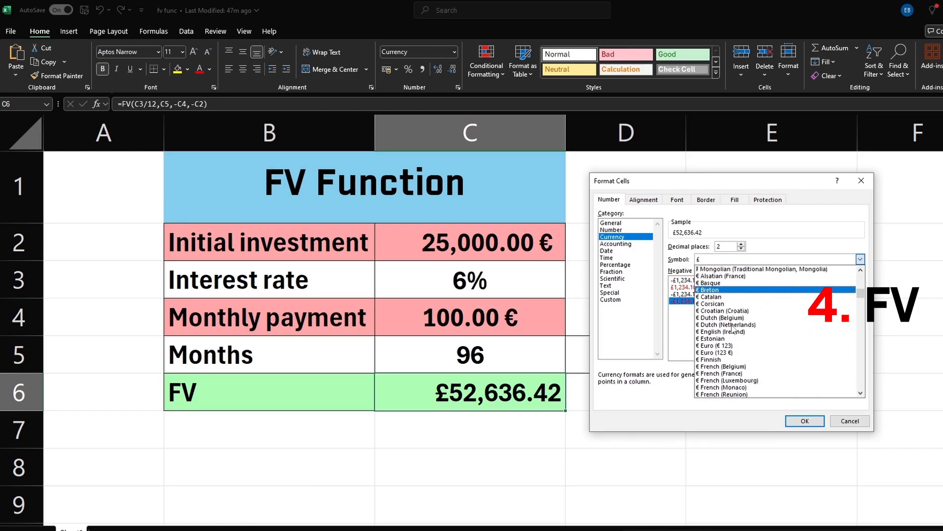
pyautogui.click(743, 354)
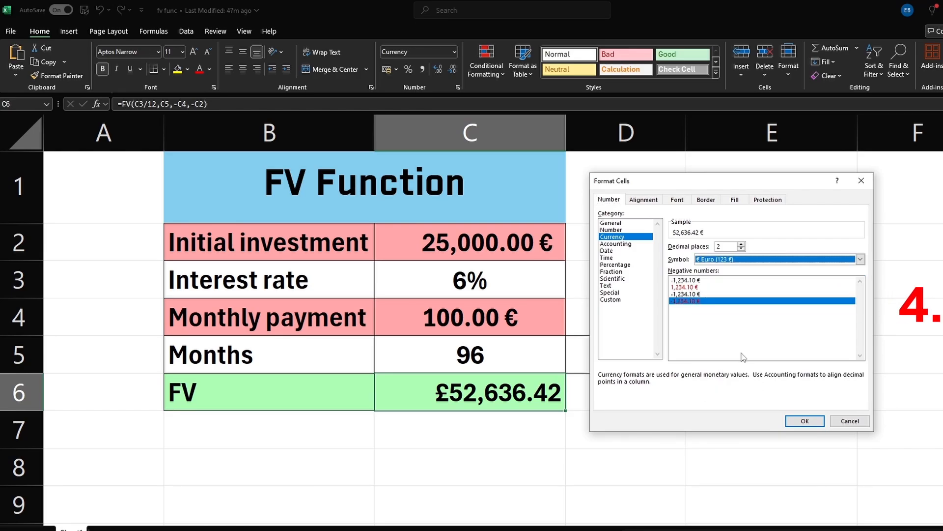
pyautogui.click(805, 420)
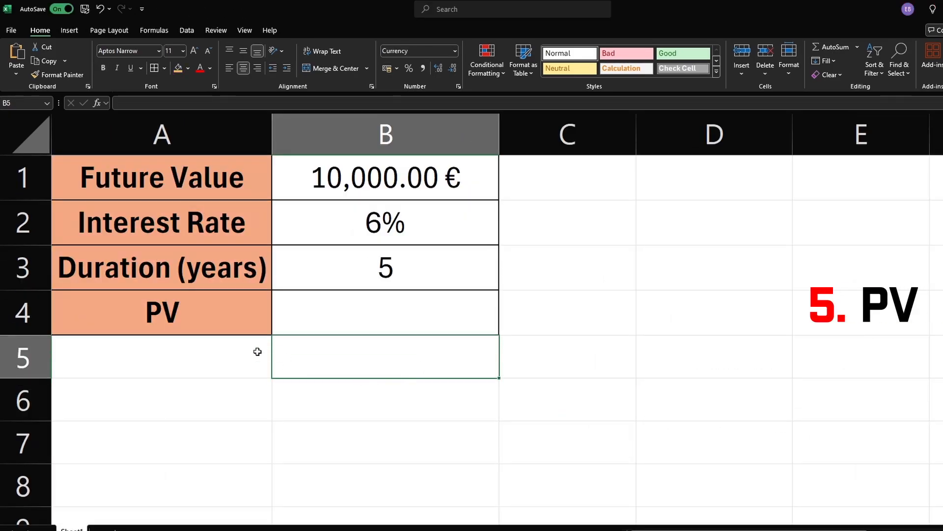
# Begin a PV formula in the PV cell using the interest rate as the rate
pyautogui.click(219, 324)
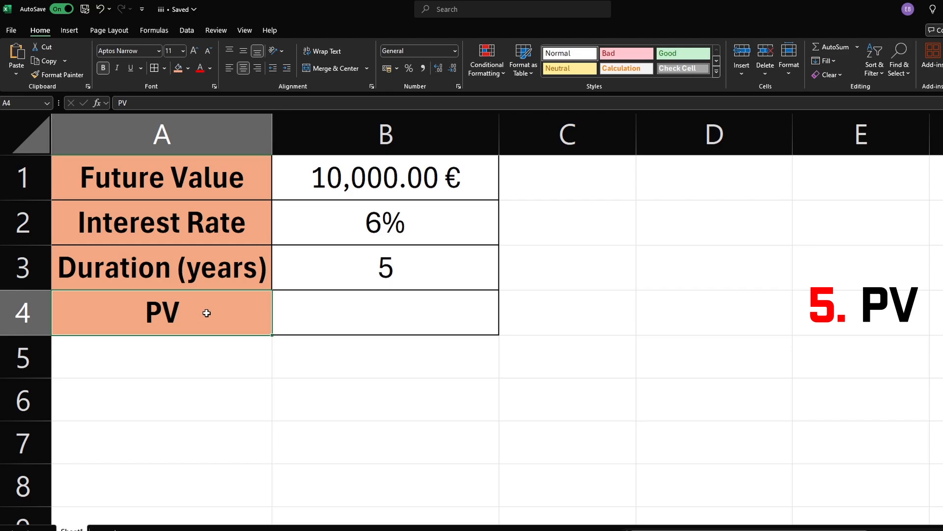
pyautogui.click(331, 311)
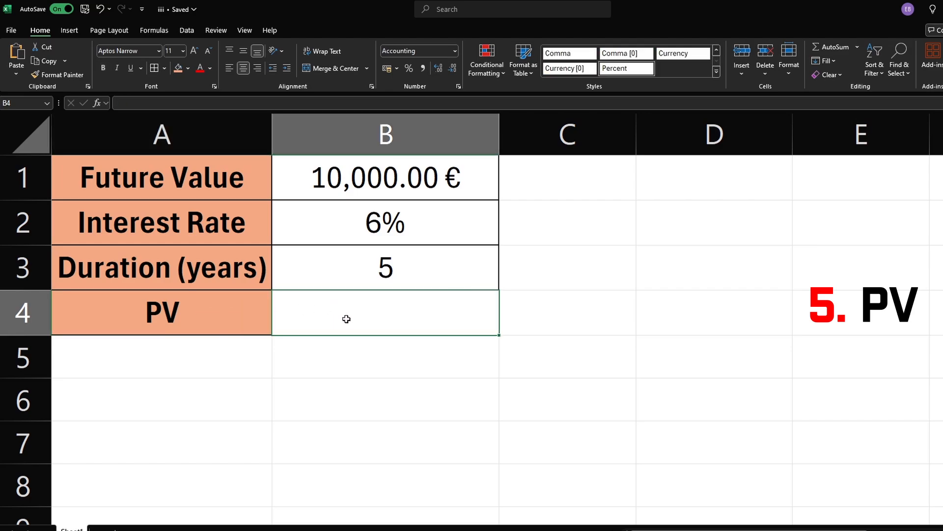
pyautogui.click(381, 181)
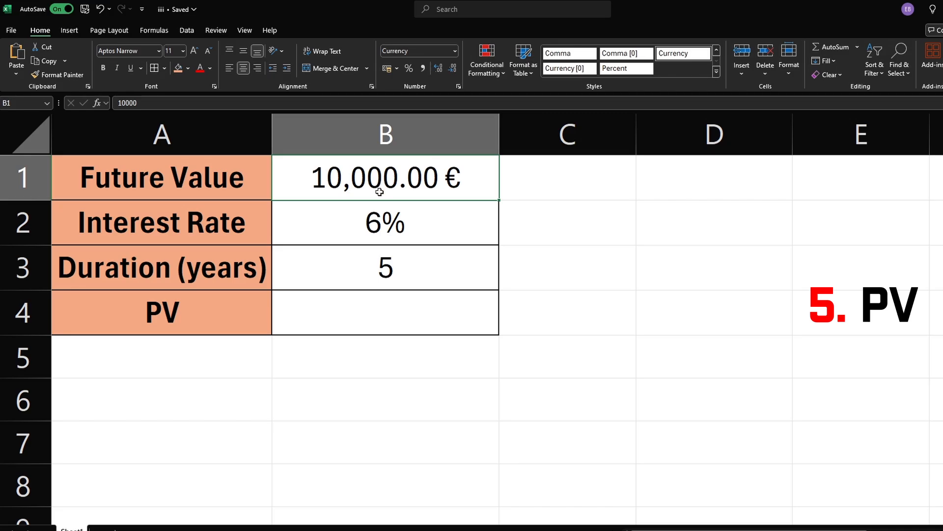
pyautogui.click(349, 241)
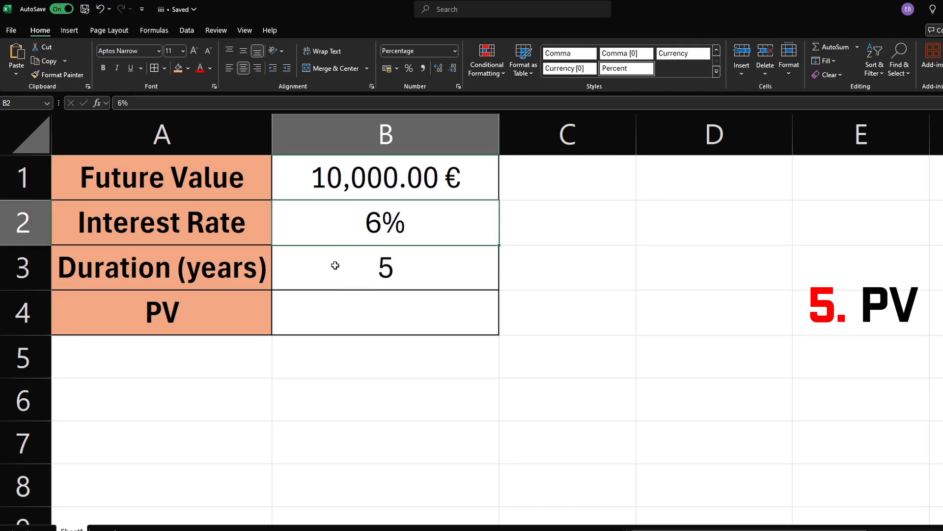
pyautogui.click(363, 270)
pyautogui.click(358, 315)
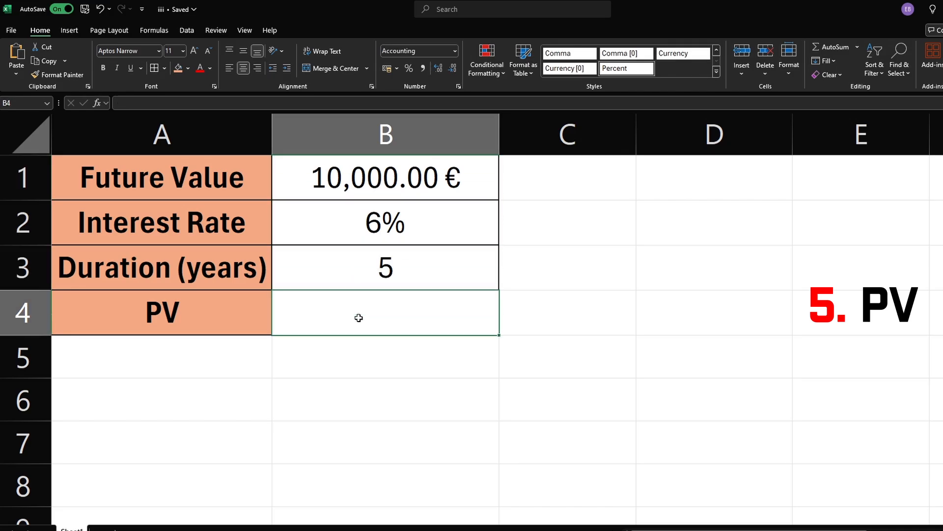
pyautogui.write('=pv')
pyautogui.press('Tab')
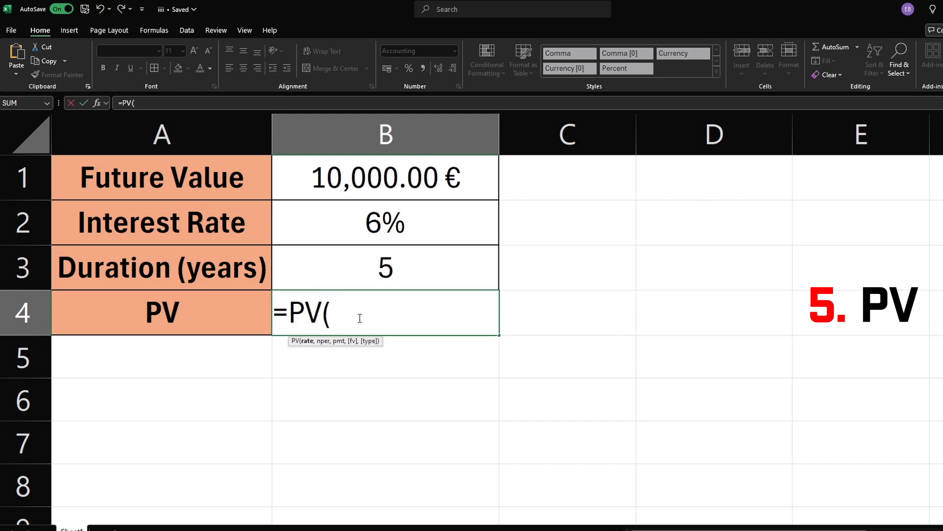
pyautogui.click(357, 217)
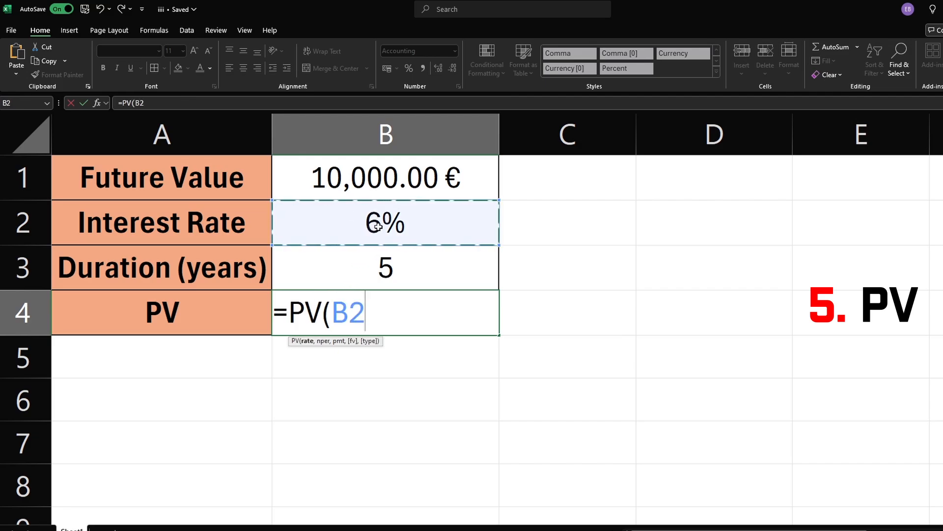
pyautogui.write(',')
# Add the duration as nper, 0 as pmt and the future value as fv, and enter the PV formula
pyautogui.click(374, 266)
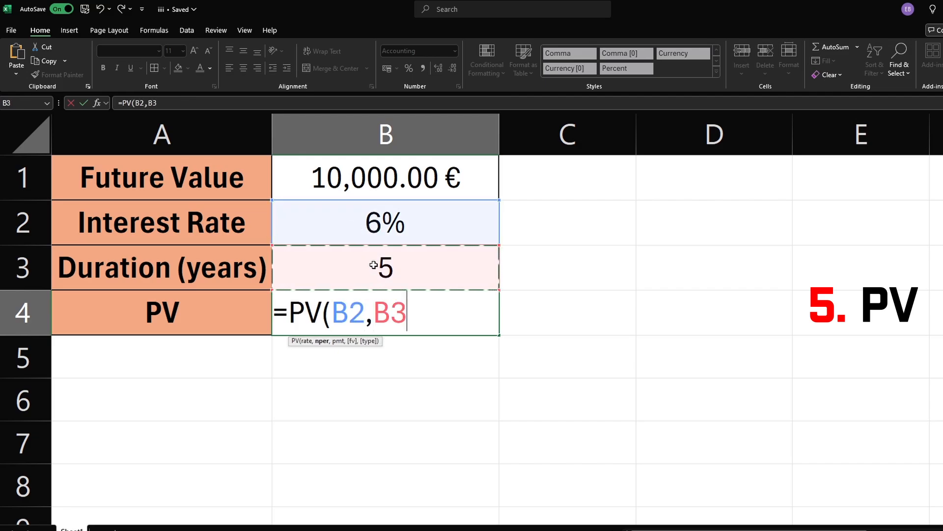
pyautogui.write(',')
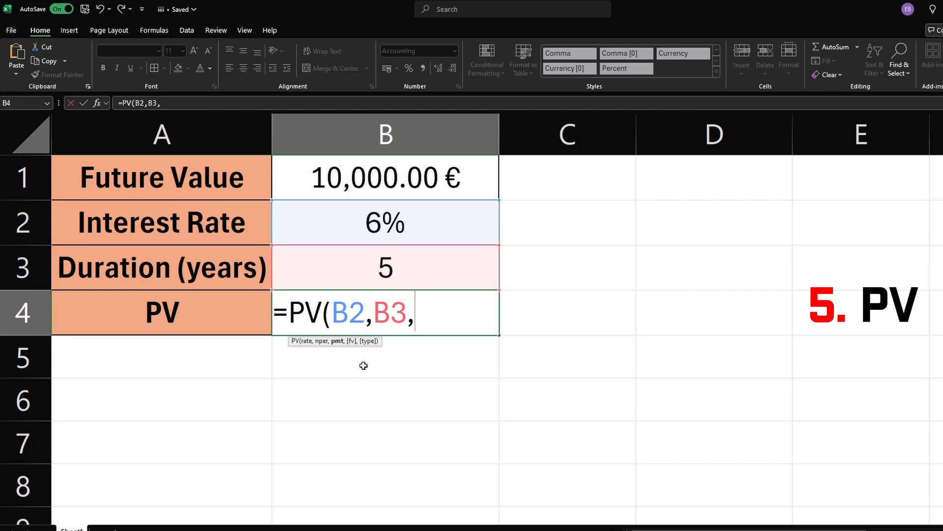
pyautogui.write('0,')
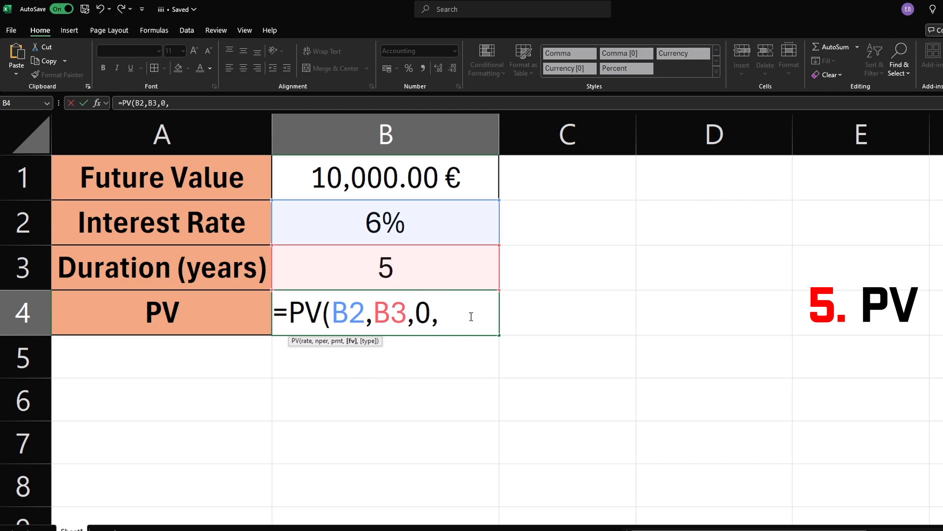
pyautogui.click(408, 191)
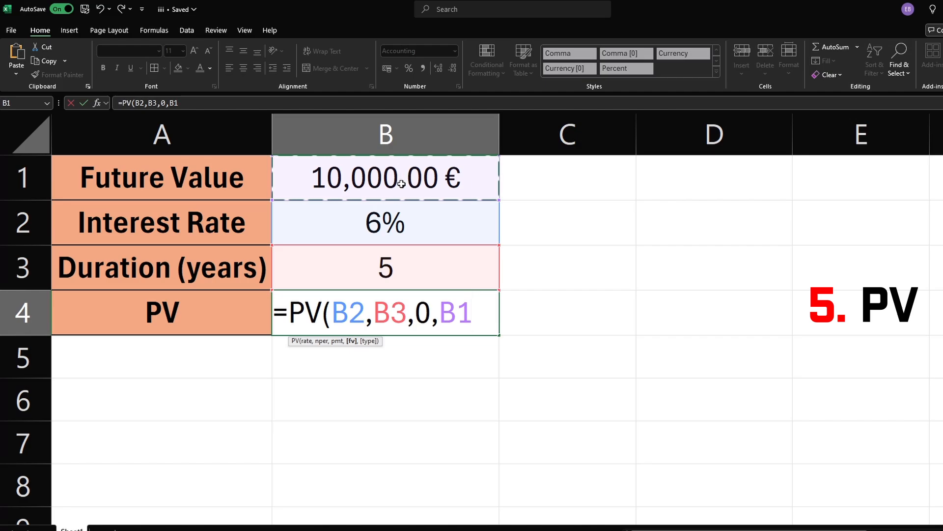
pyautogui.write(')')
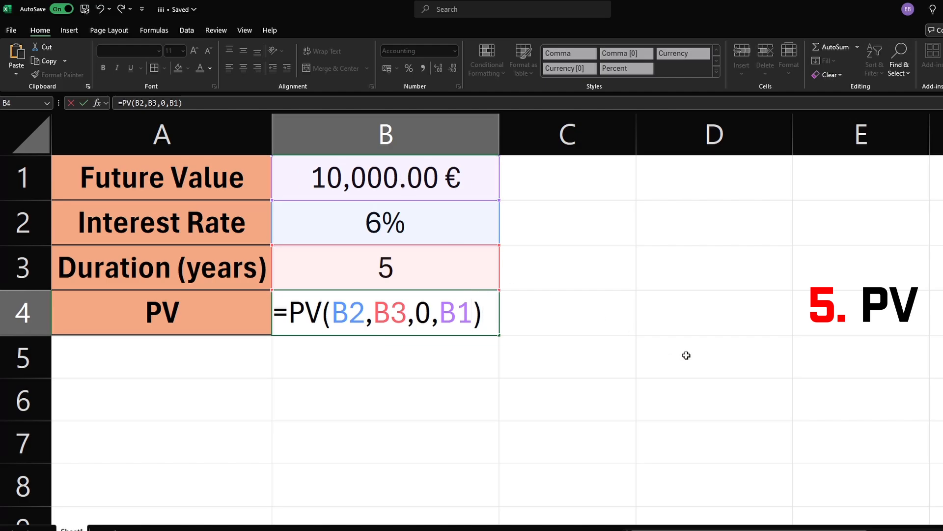
pyautogui.press('Return')
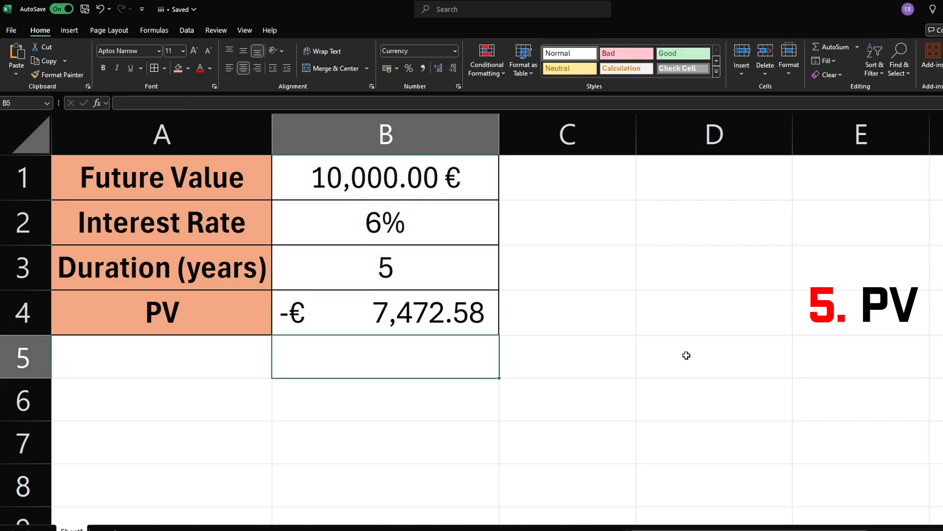
# Set the duration to 10 years
pyautogui.click(411, 309)
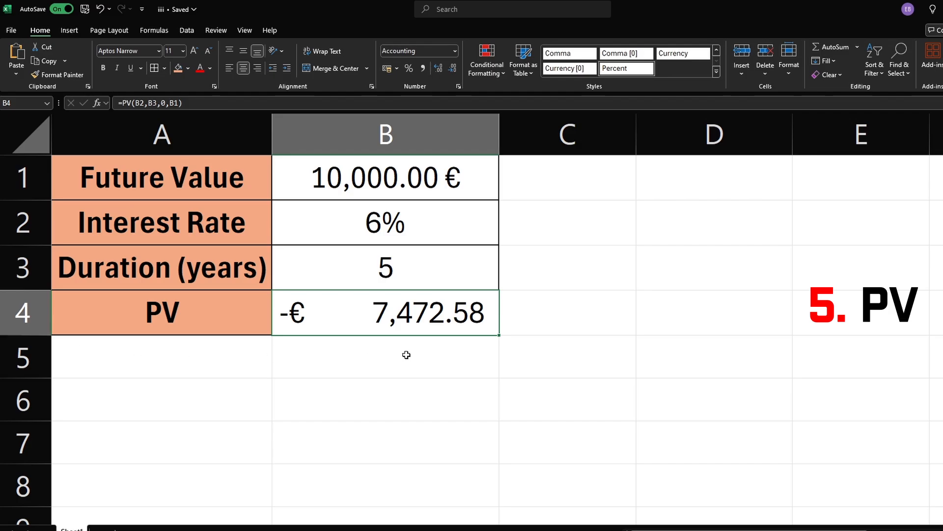
pyautogui.click(411, 267)
pyautogui.doubleClick(400, 270)
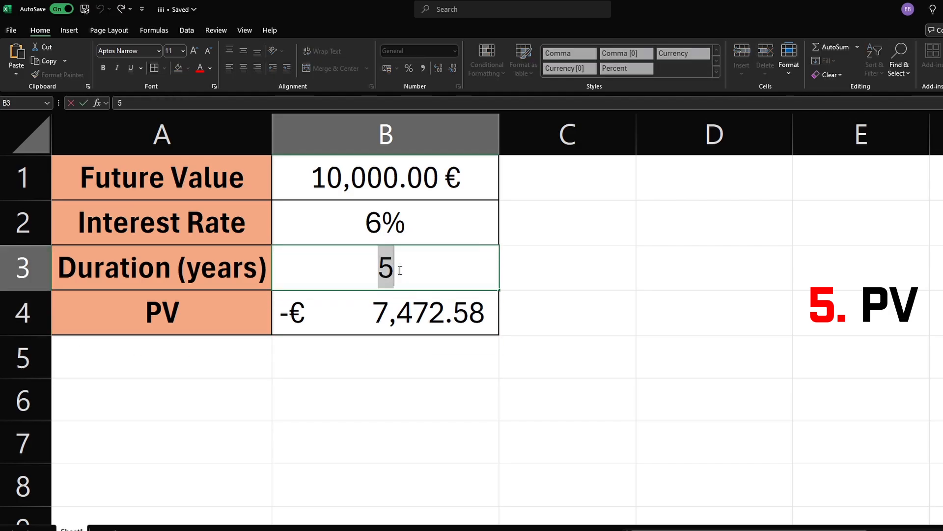
pyautogui.write('10')
pyautogui.press('Return')
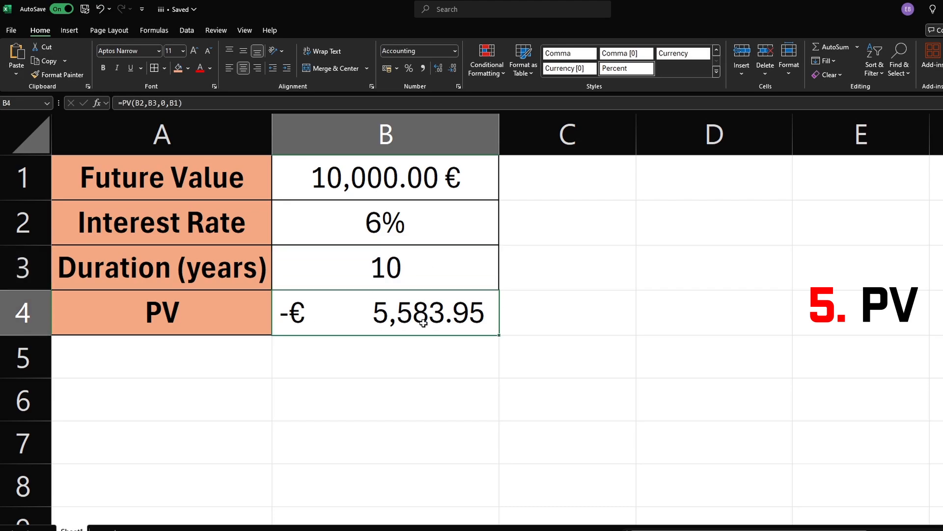
# Set the duration to 20 years
pyautogui.click(422, 277)
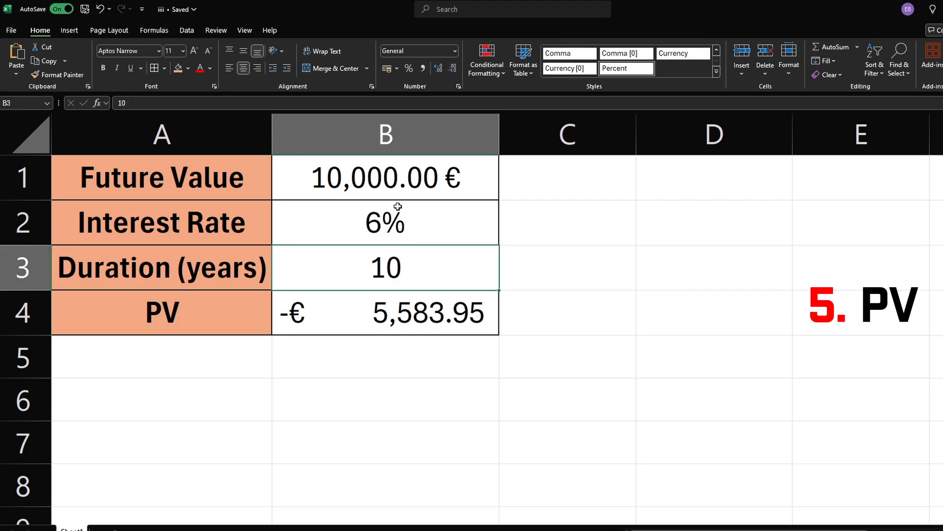
pyautogui.tripleClick(395, 274)
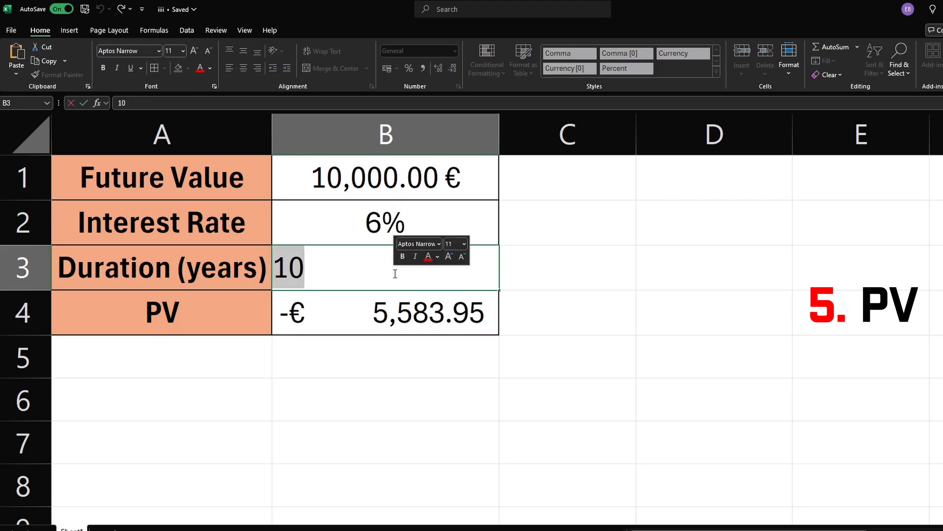
pyautogui.write('20')
pyautogui.press('Return')
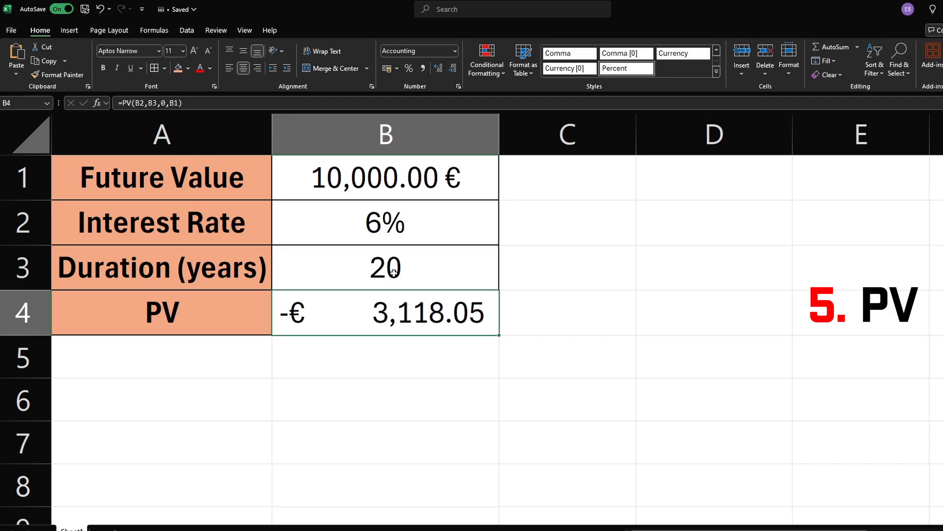
pyautogui.click(414, 375)
pyautogui.click(408, 322)
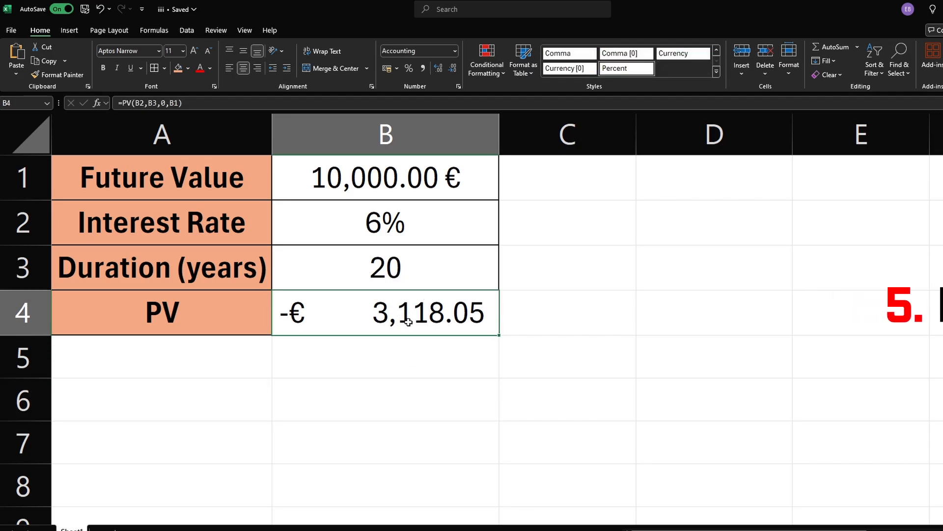